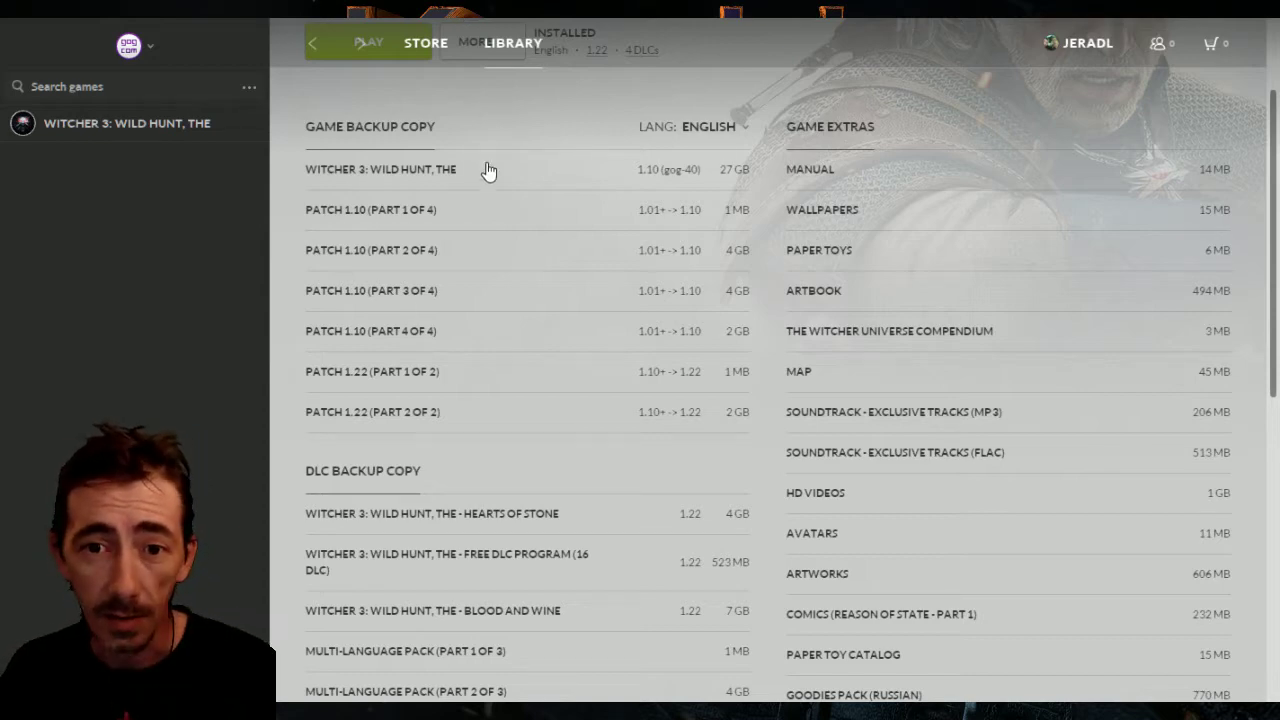
# Look through the Witcher 3 page's game backup copies, patches, DLC backup copies, game extras and DLC extras.
pyautogui.scroll(2, 495, 192)
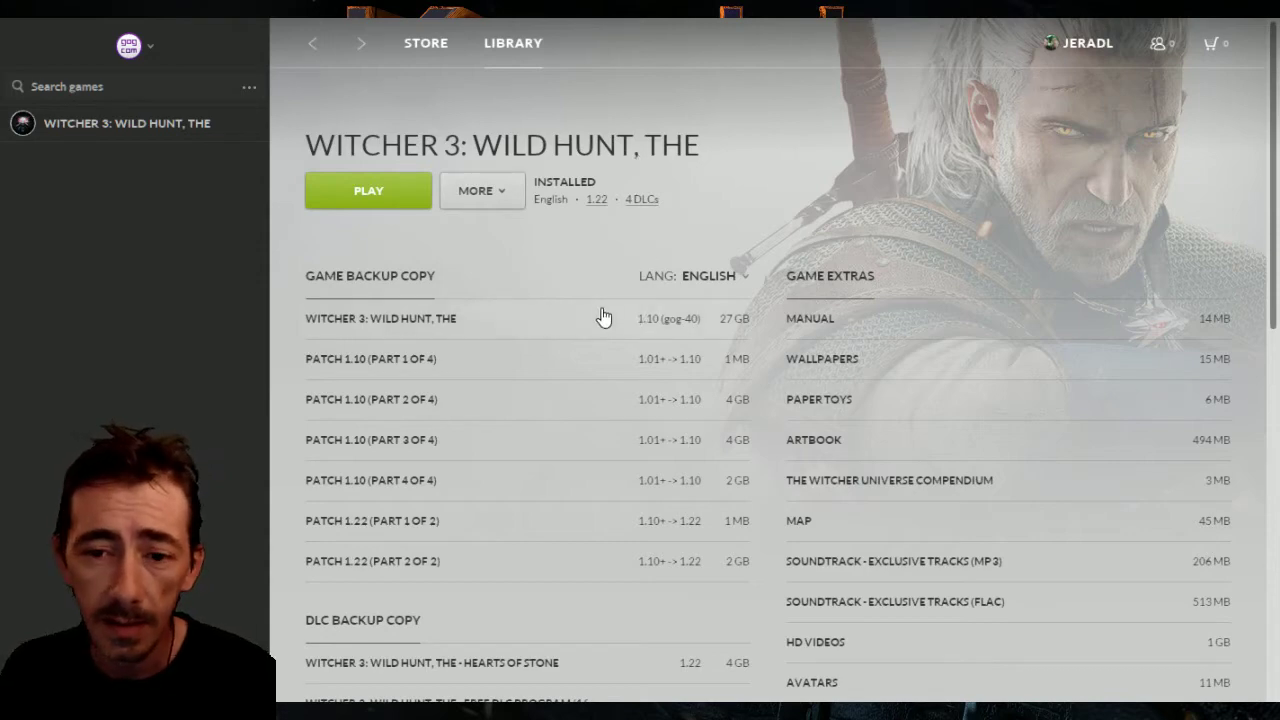
pyautogui.scroll(-5, 603, 317)
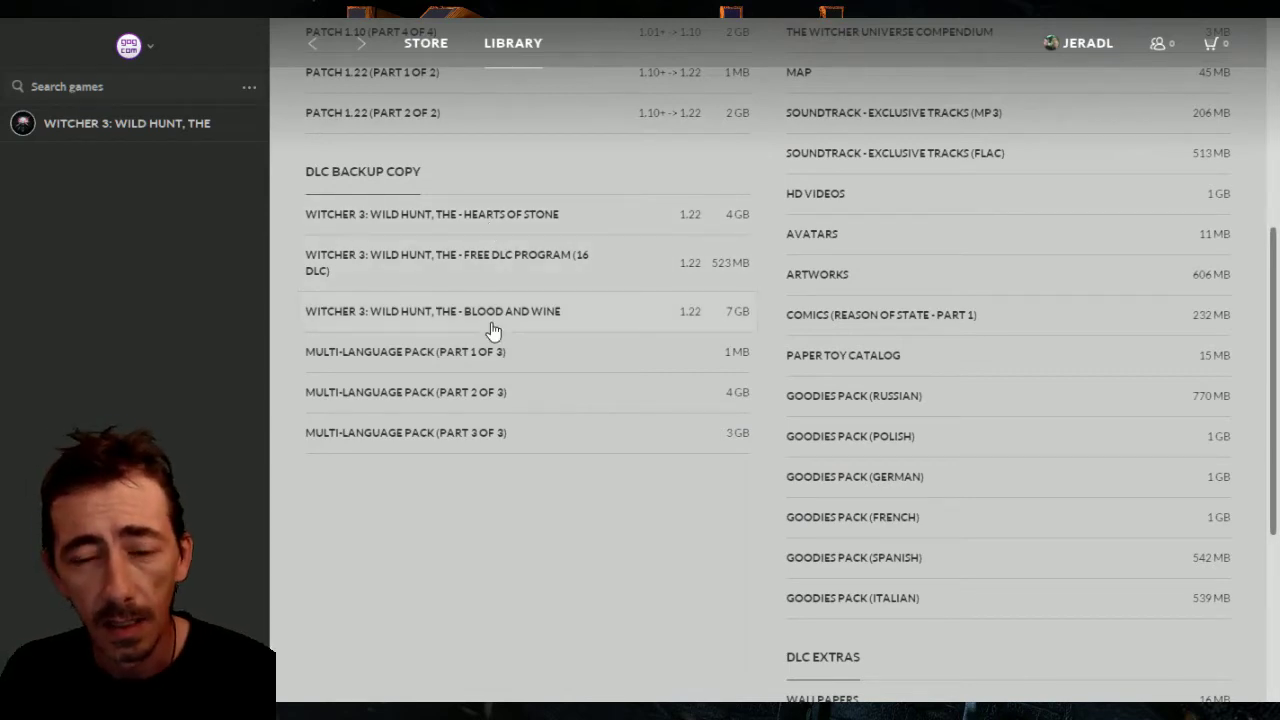
pyautogui.scroll(-4, 634, 323)
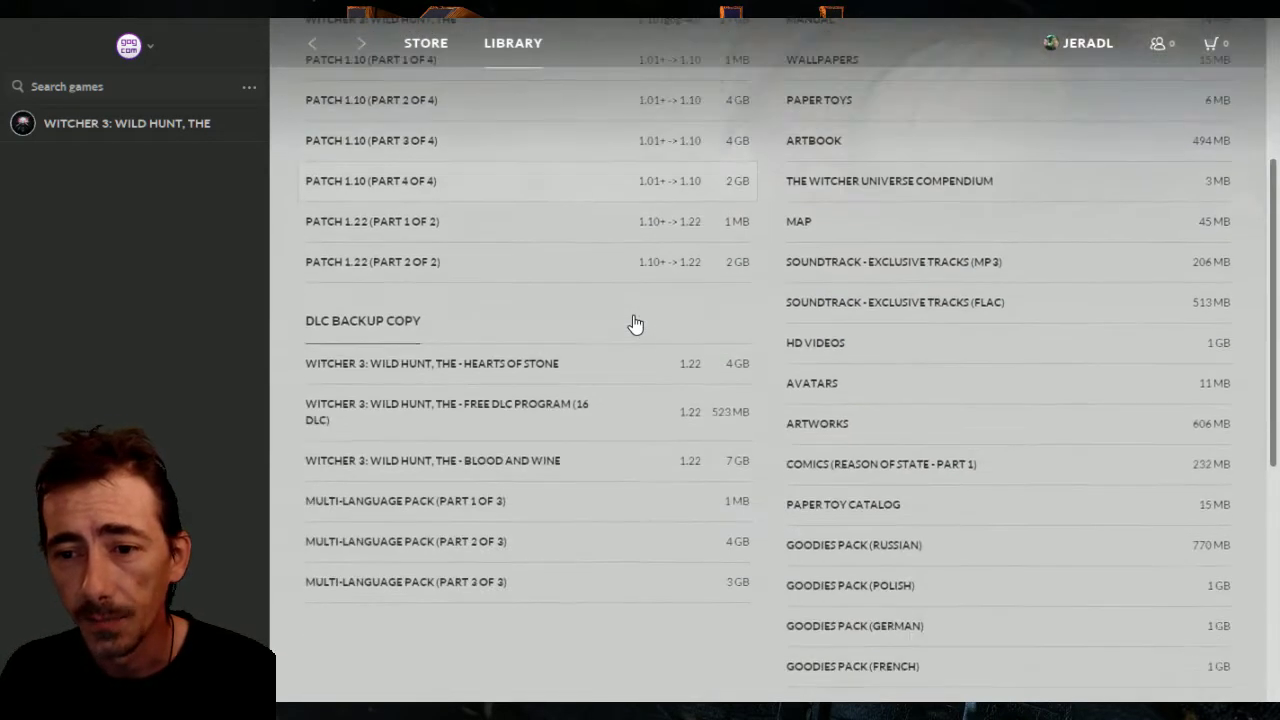
pyautogui.scroll(2, 830, 198)
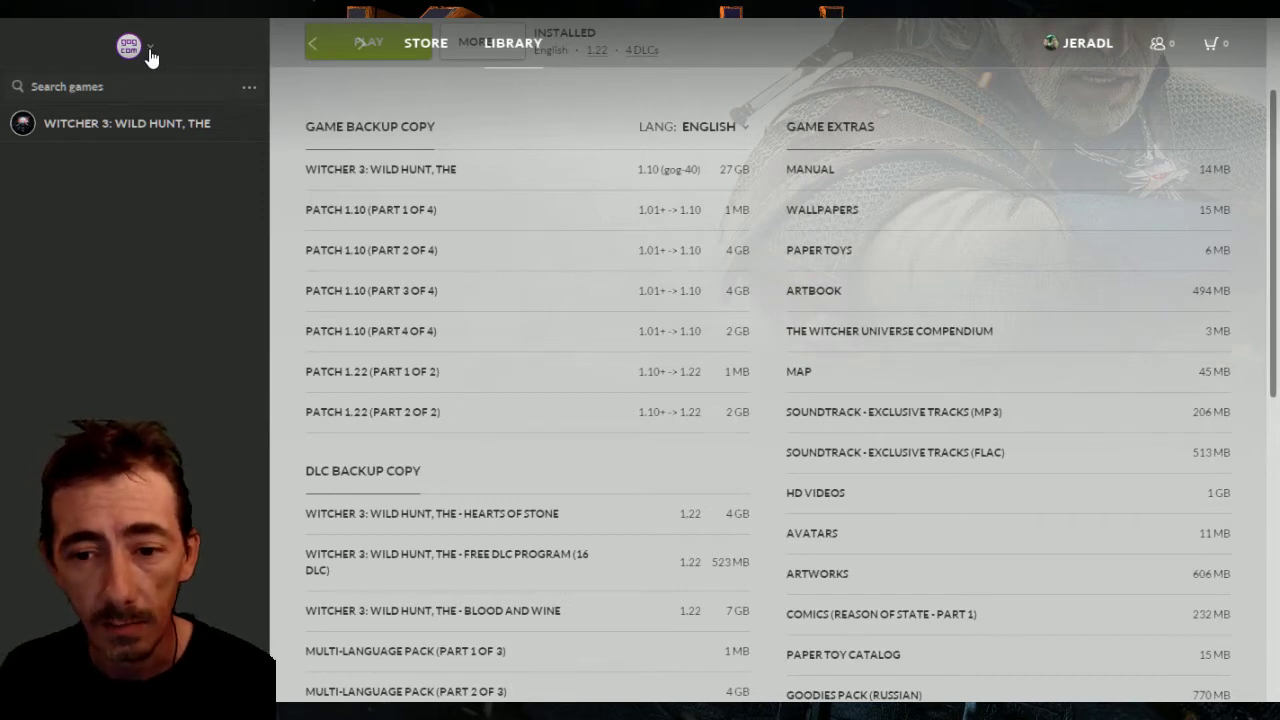
pyautogui.scroll(-5, 651, 437)
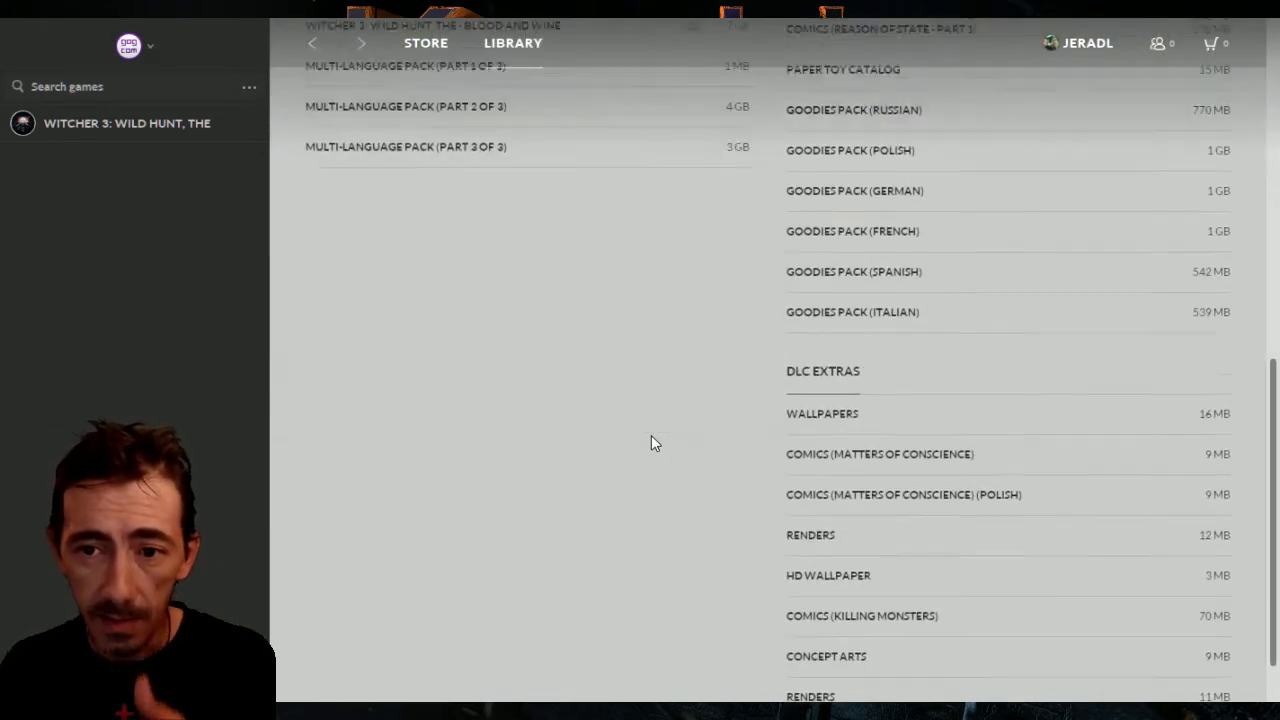
pyautogui.scroll(3, 651, 443)
pyautogui.scroll(3, 600, 271)
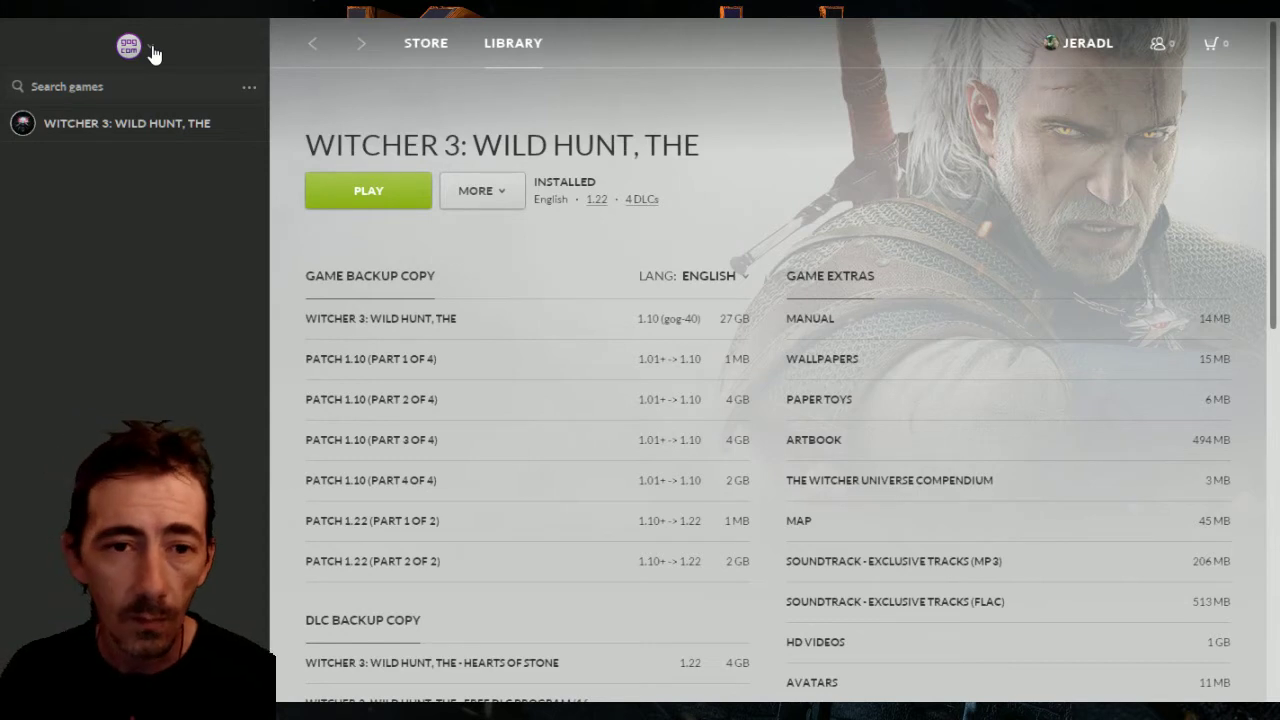
# Open the GOG Galaxy settings.
pyautogui.click(151, 50)
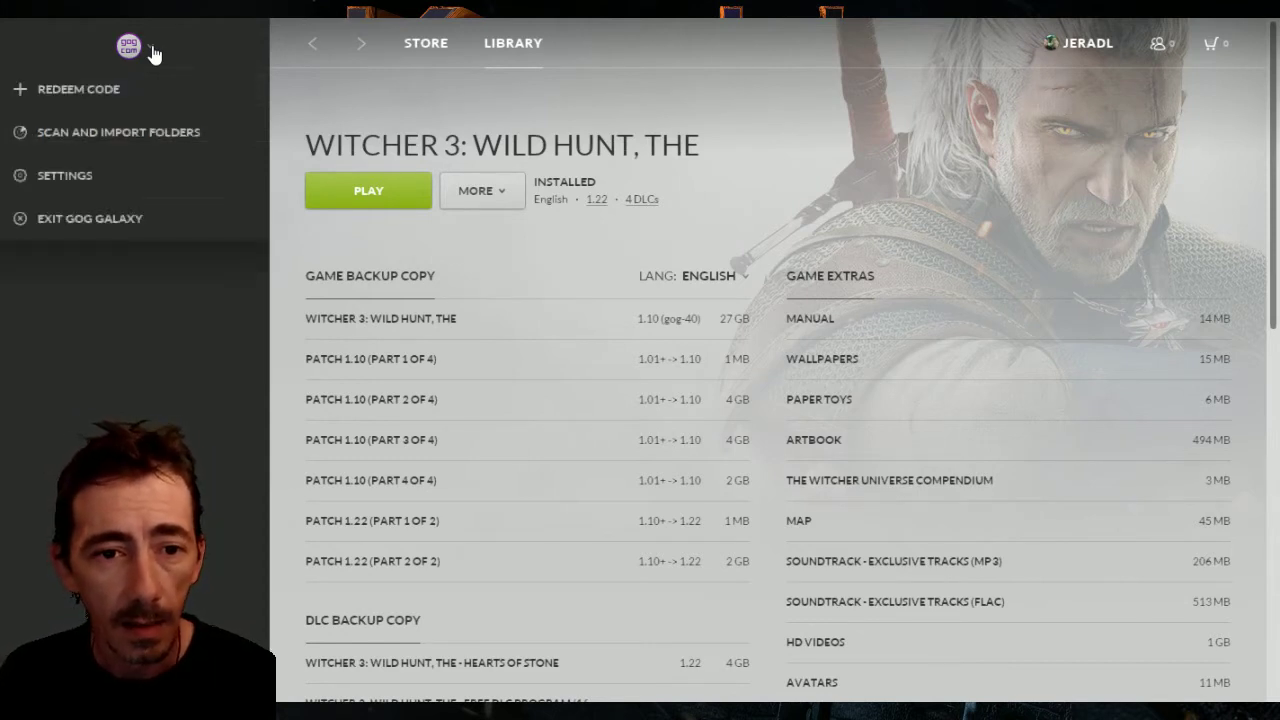
pyautogui.click(199, 17)
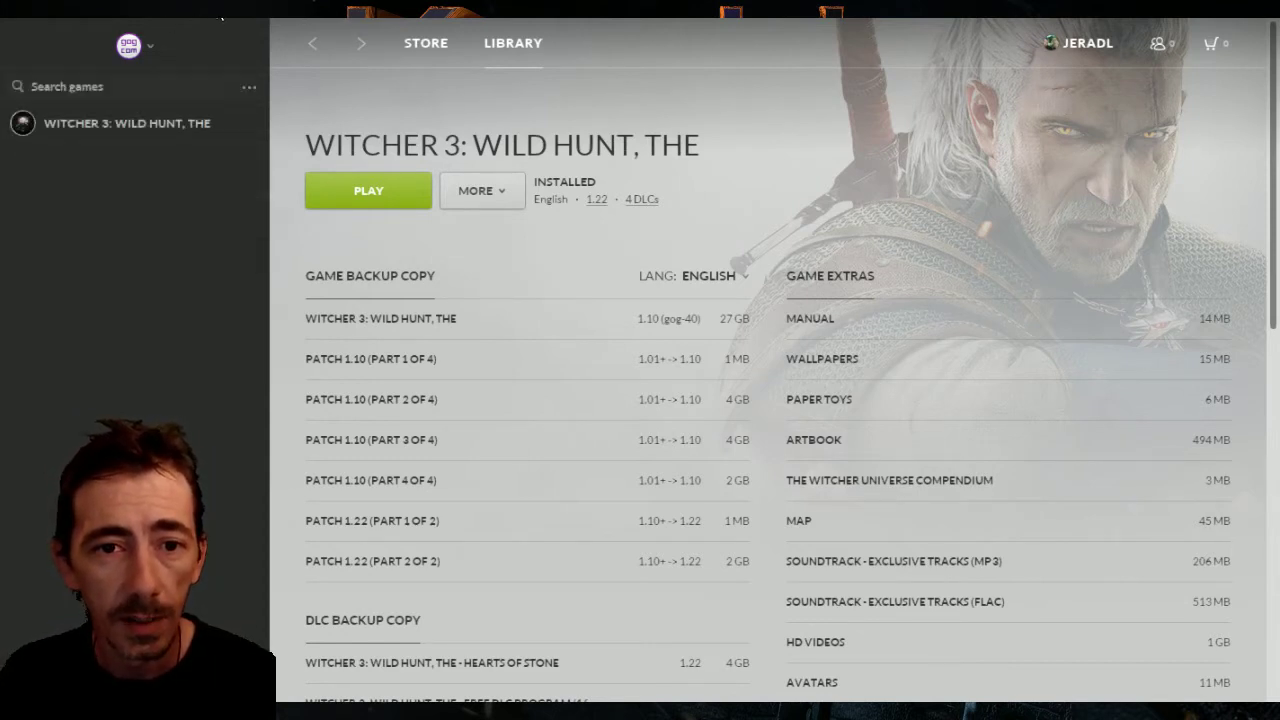
pyautogui.click(151, 50)
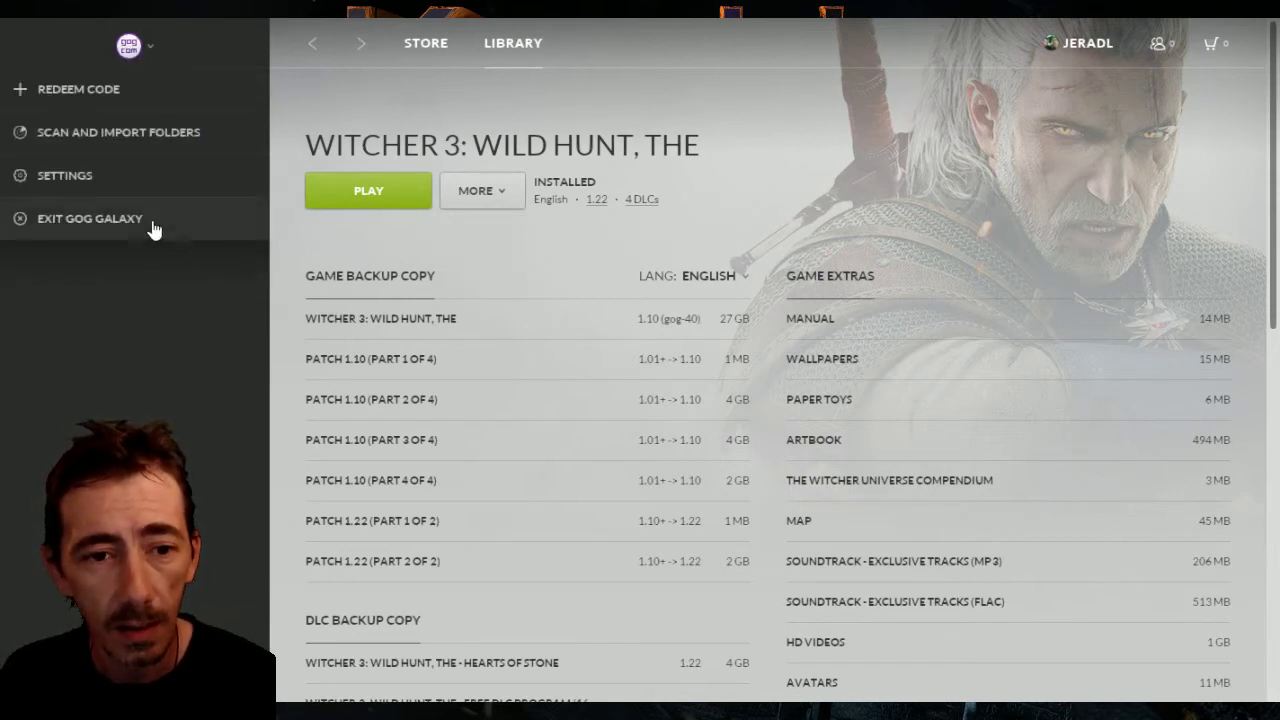
pyautogui.click(82, 175)
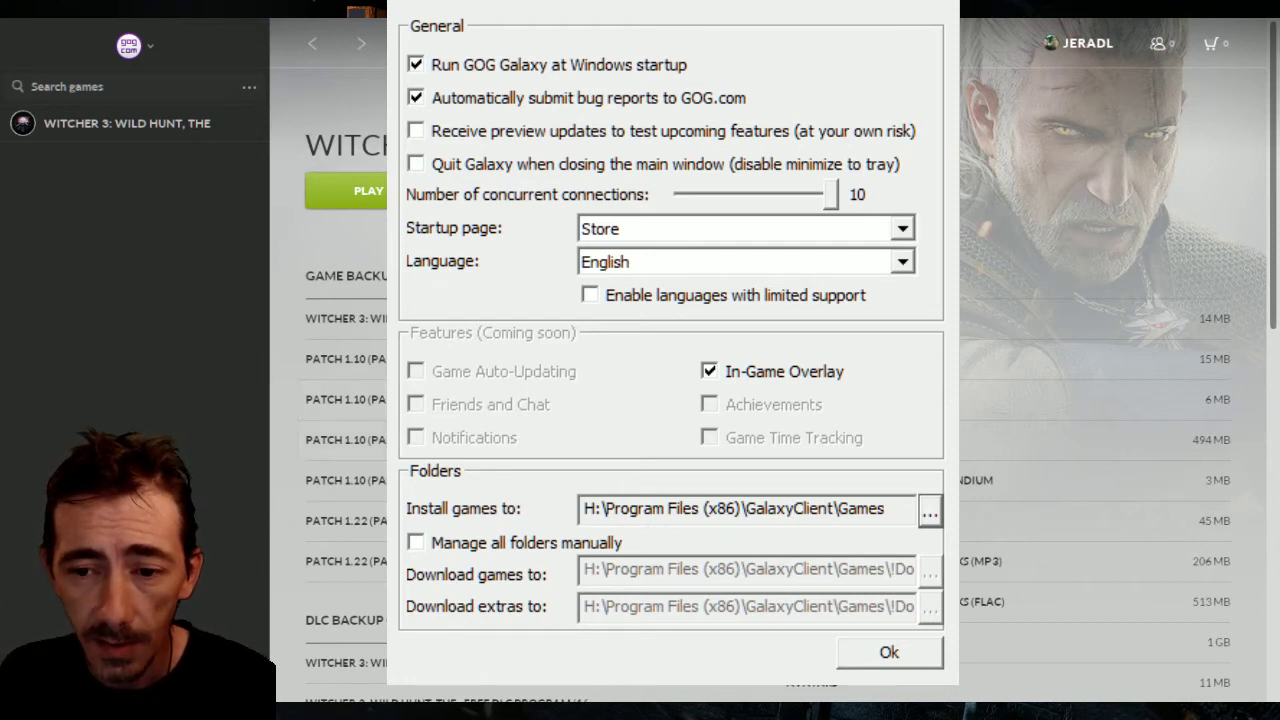
# Browse the game install directory choices to the GOG Games folder in Program Files (x86) on the WD Black 1TB drive (H:).
pyautogui.click(929, 510)
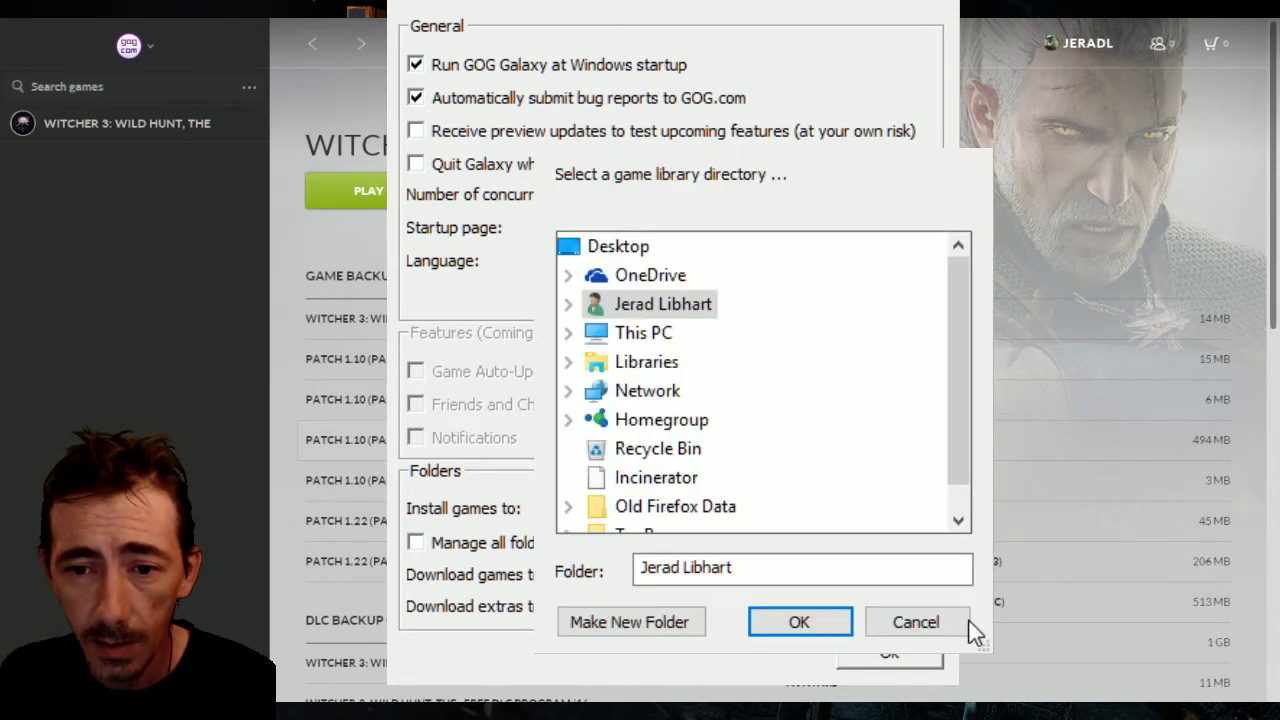
pyautogui.moveTo(953, 382); pyautogui.dragTo(957, 424)
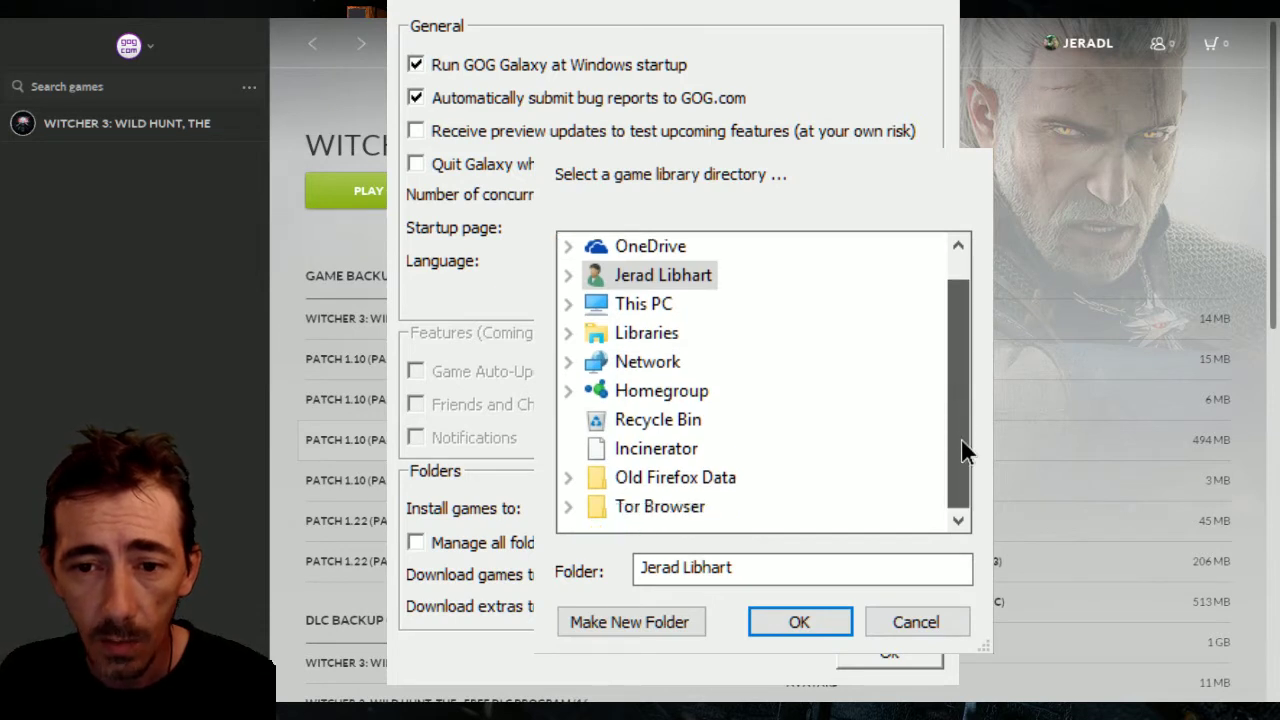
pyautogui.click(640, 306)
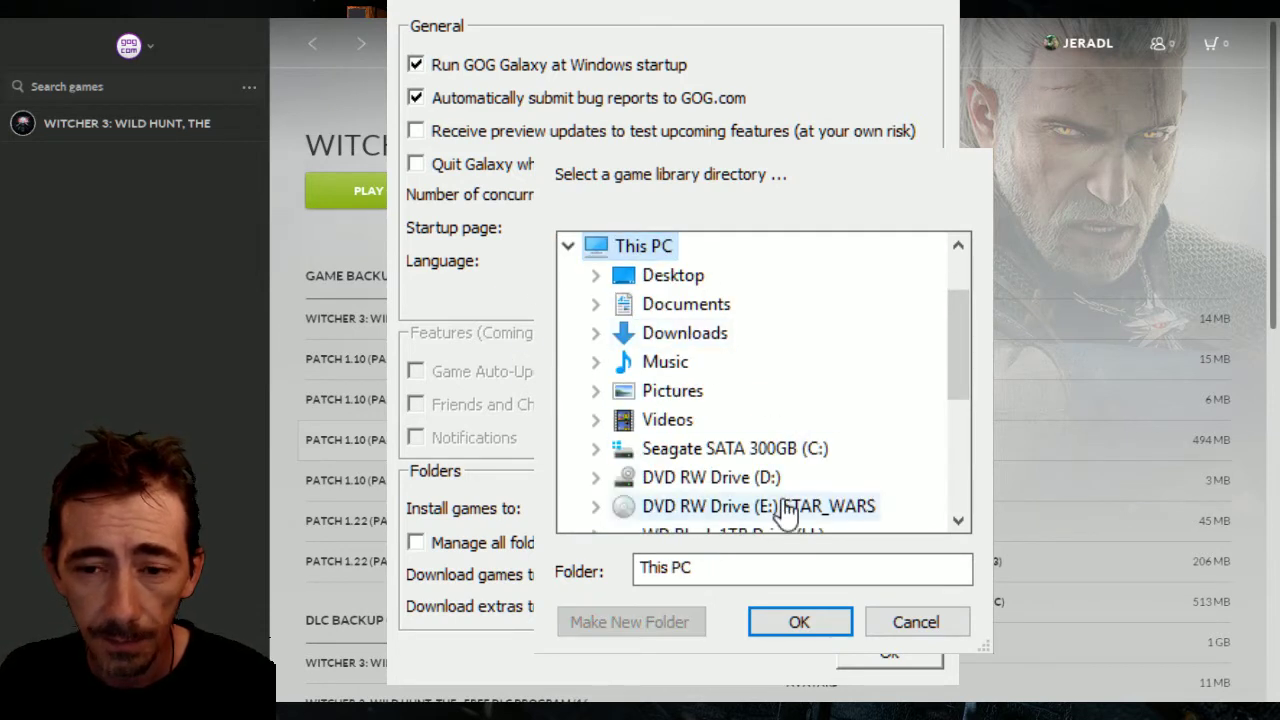
pyautogui.scroll(-2, 943, 434)
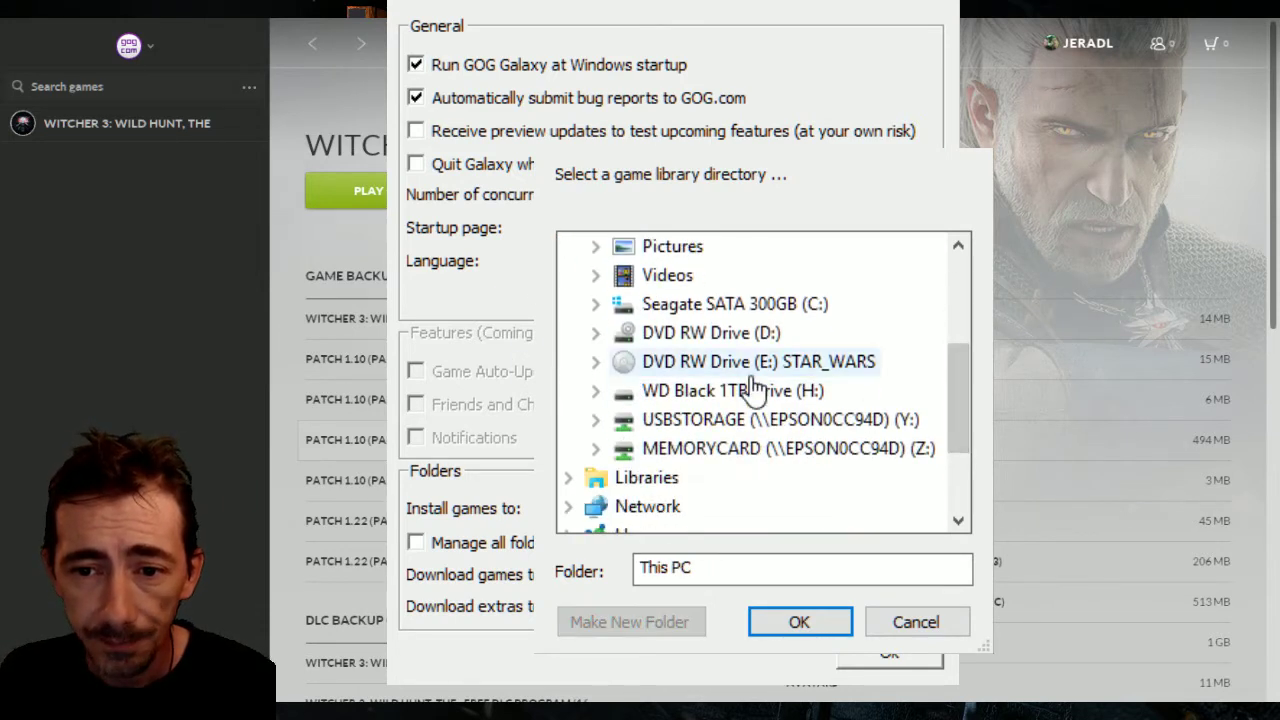
pyautogui.click(745, 390)
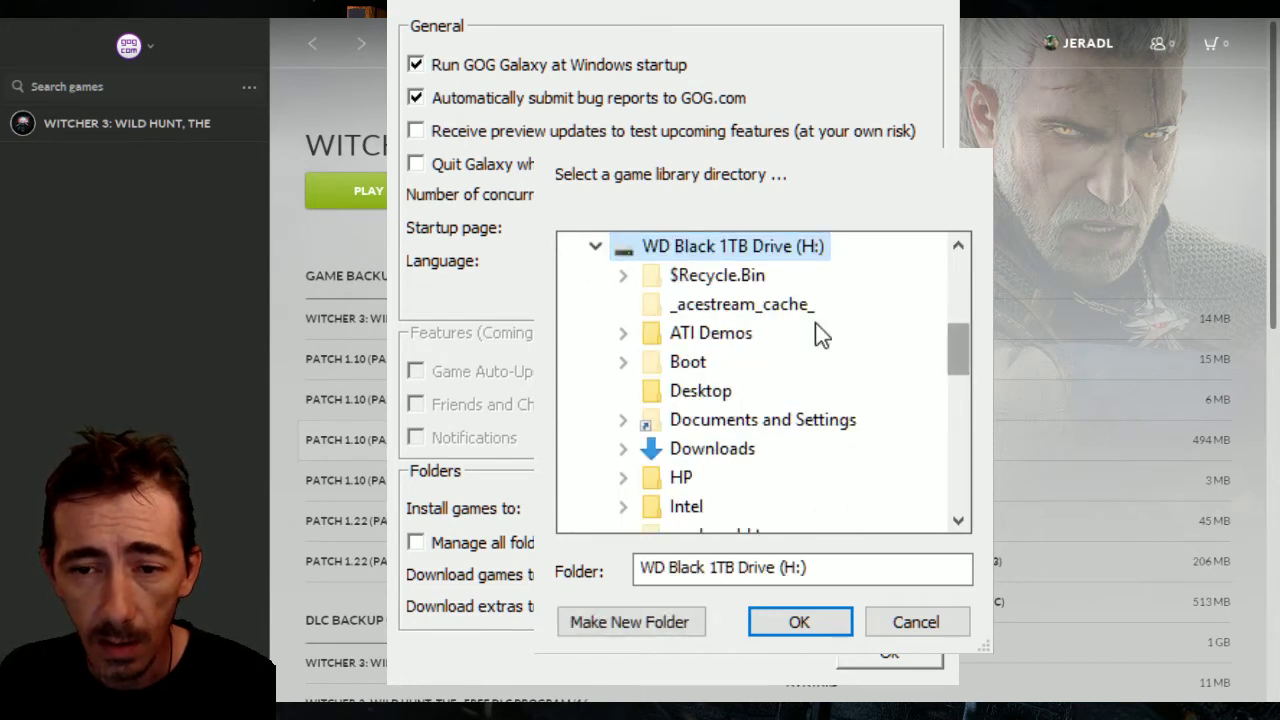
pyautogui.click(953, 400)
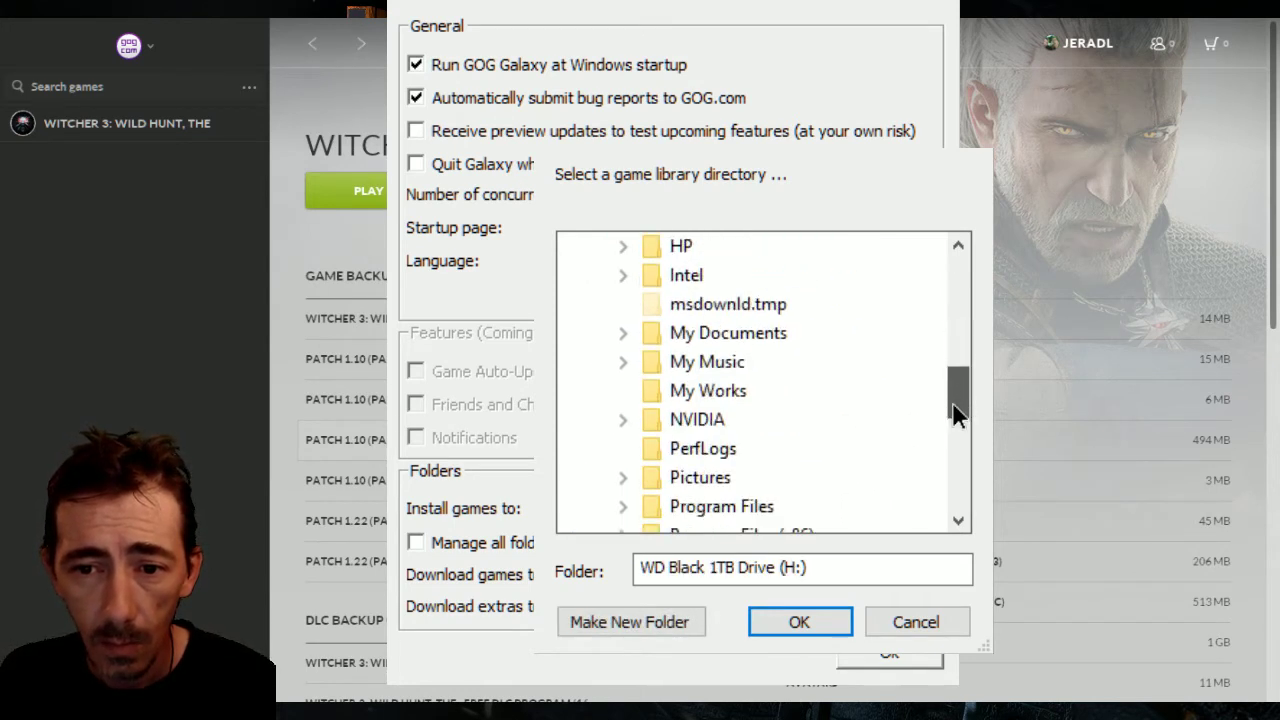
pyautogui.moveTo(953, 412); pyautogui.dragTo(957, 429)
pyautogui.click(777, 434)
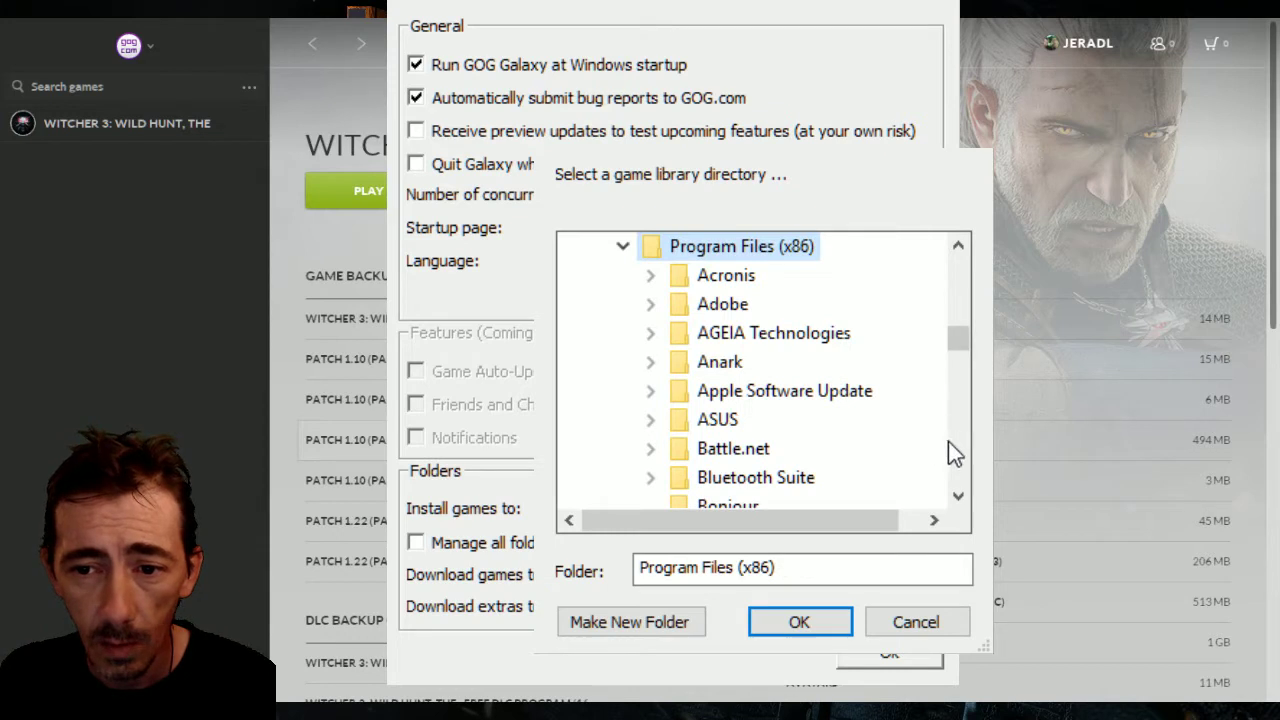
pyautogui.moveTo(952, 505); pyautogui.dragTo(951, 502)
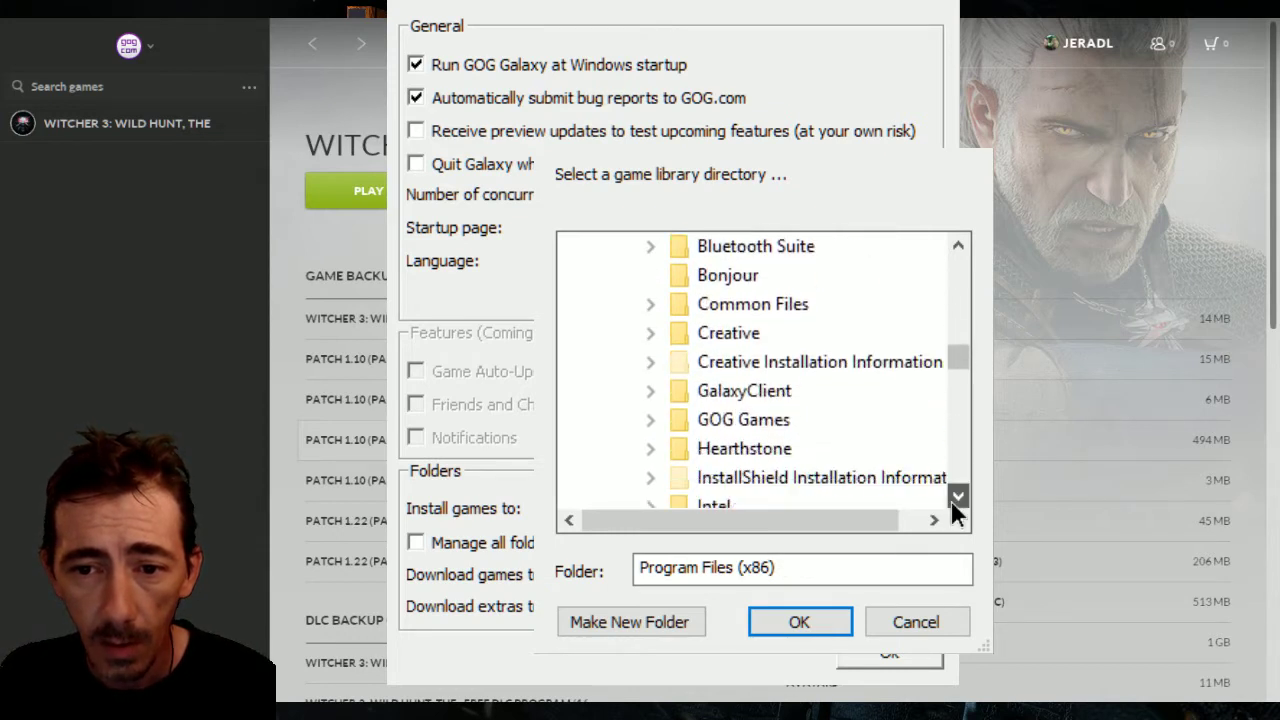
pyautogui.click(773, 426)
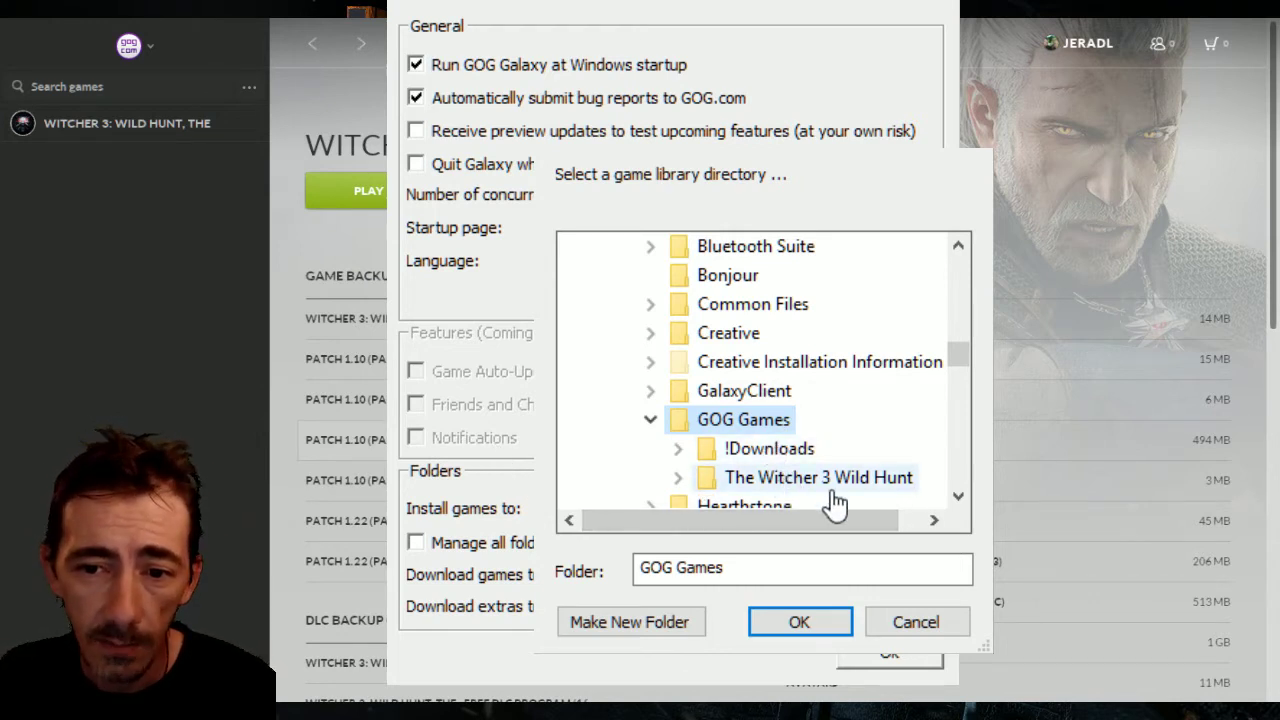
# Examine the !Downloads and The Witcher 3 Wild Hunt folders inside GOG Games, and leave the directory selection without choosing a folder.
pyautogui.doubleClick(747, 452)
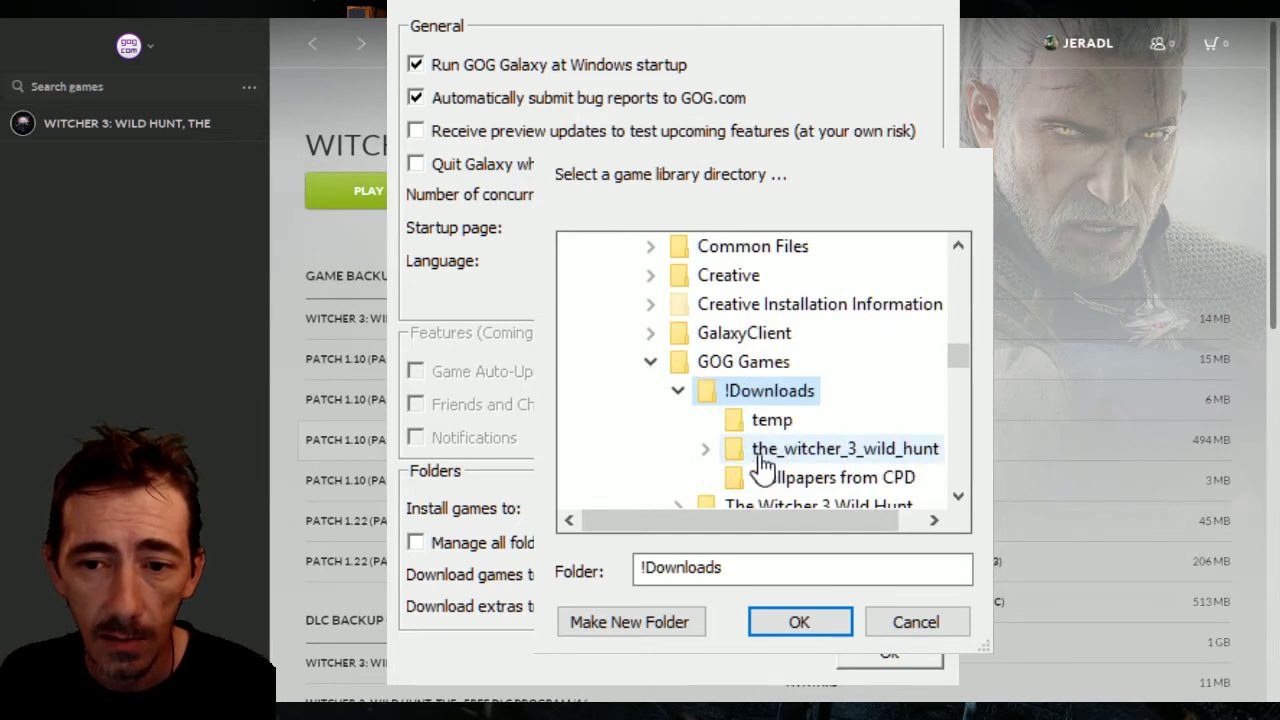
pyautogui.doubleClick(850, 452)
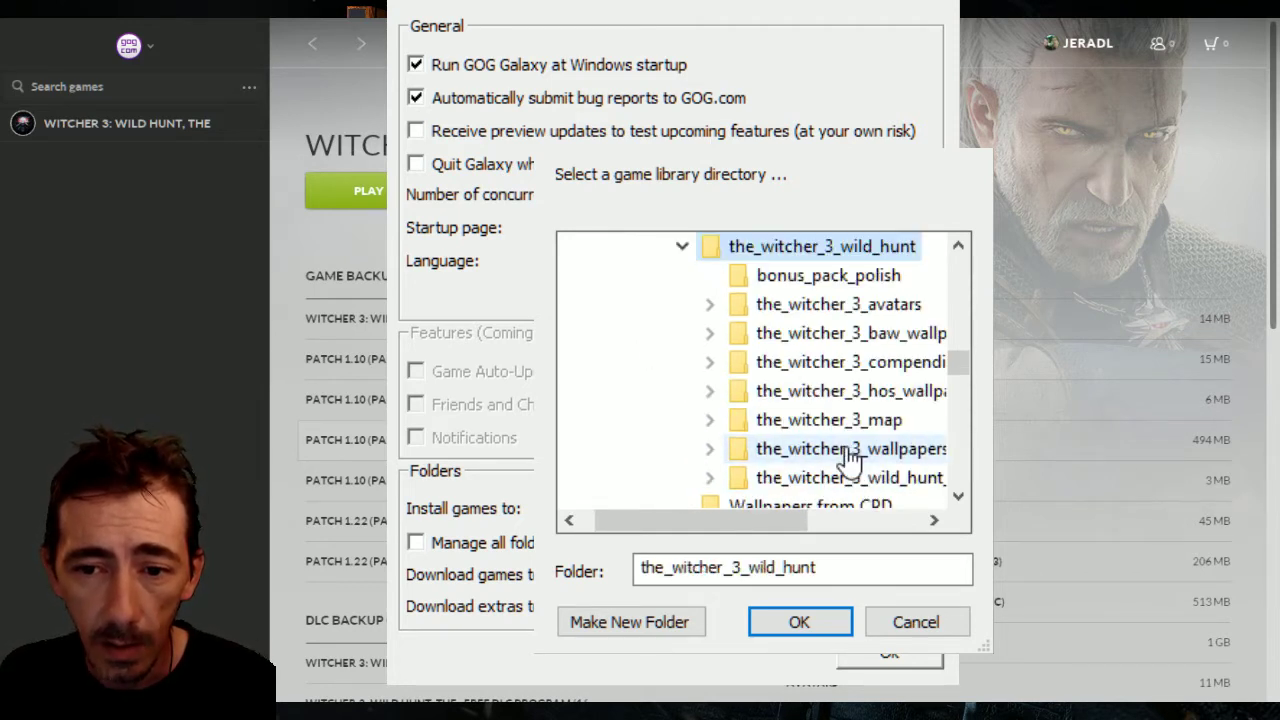
pyautogui.click(684, 247)
pyautogui.scroll(3, 740, 330)
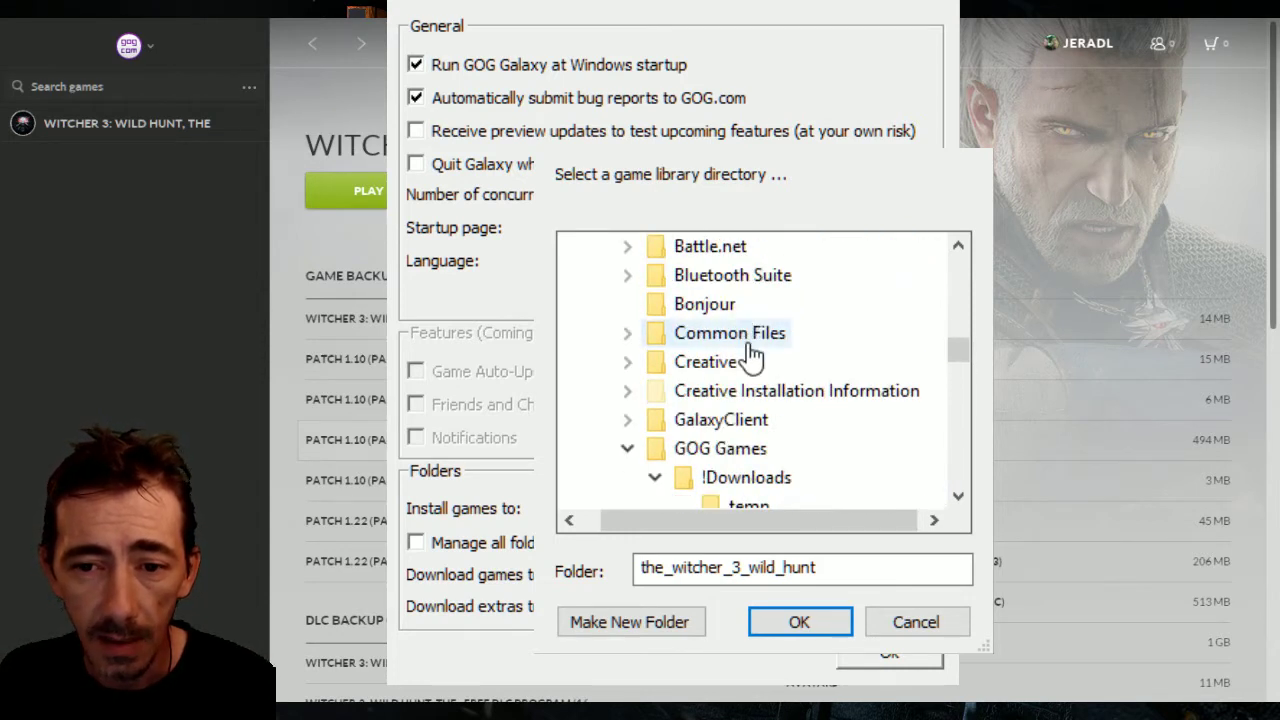
pyautogui.scroll(-2, 751, 350)
pyautogui.click(656, 333)
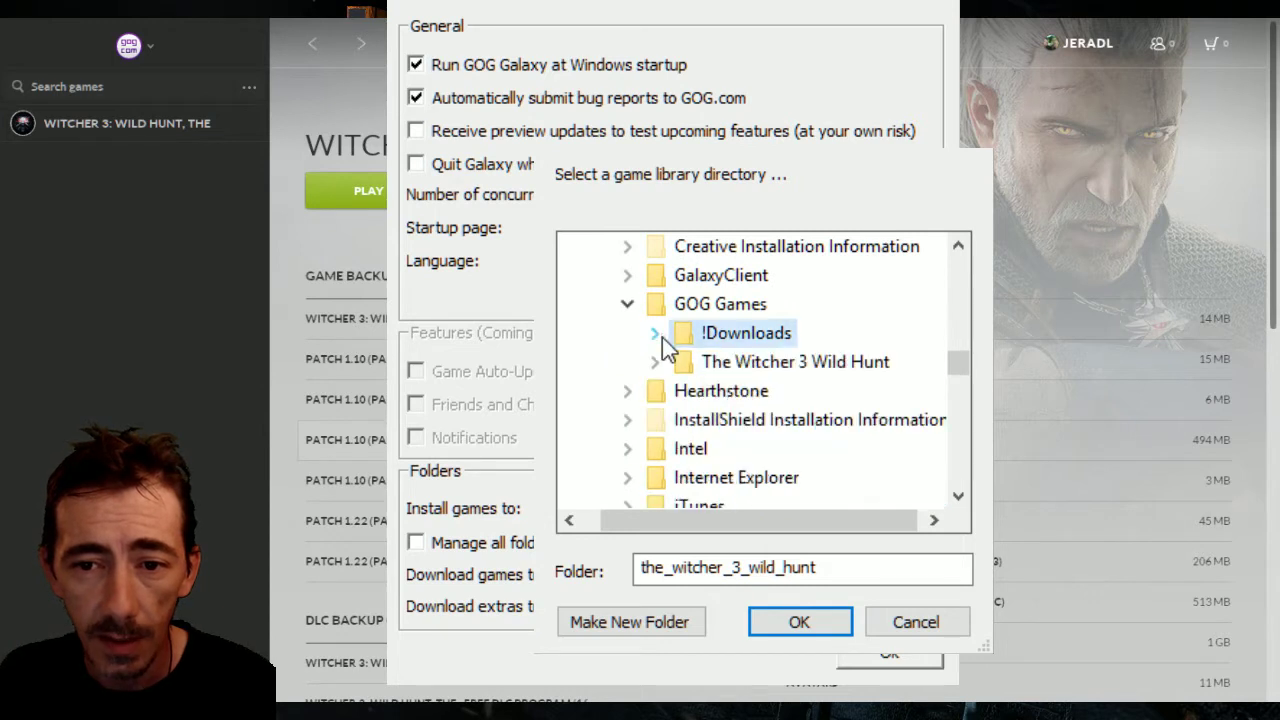
pyautogui.doubleClick(773, 364)
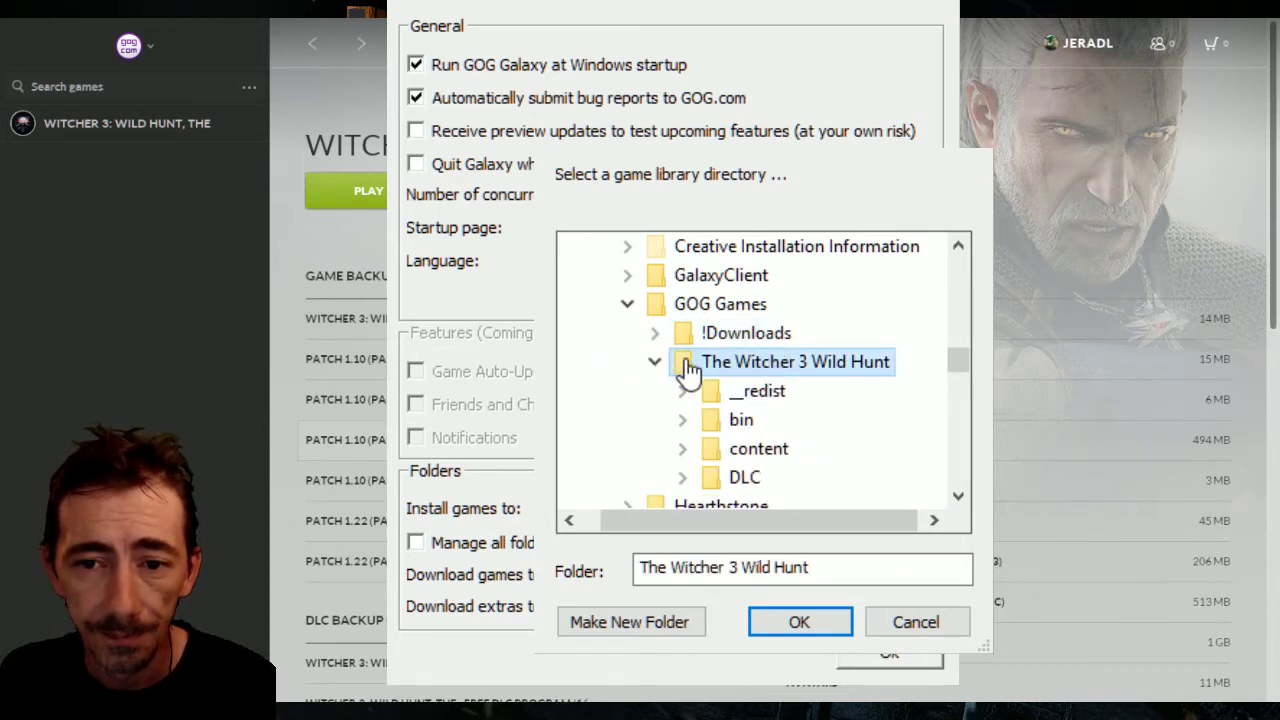
pyautogui.click(655, 363)
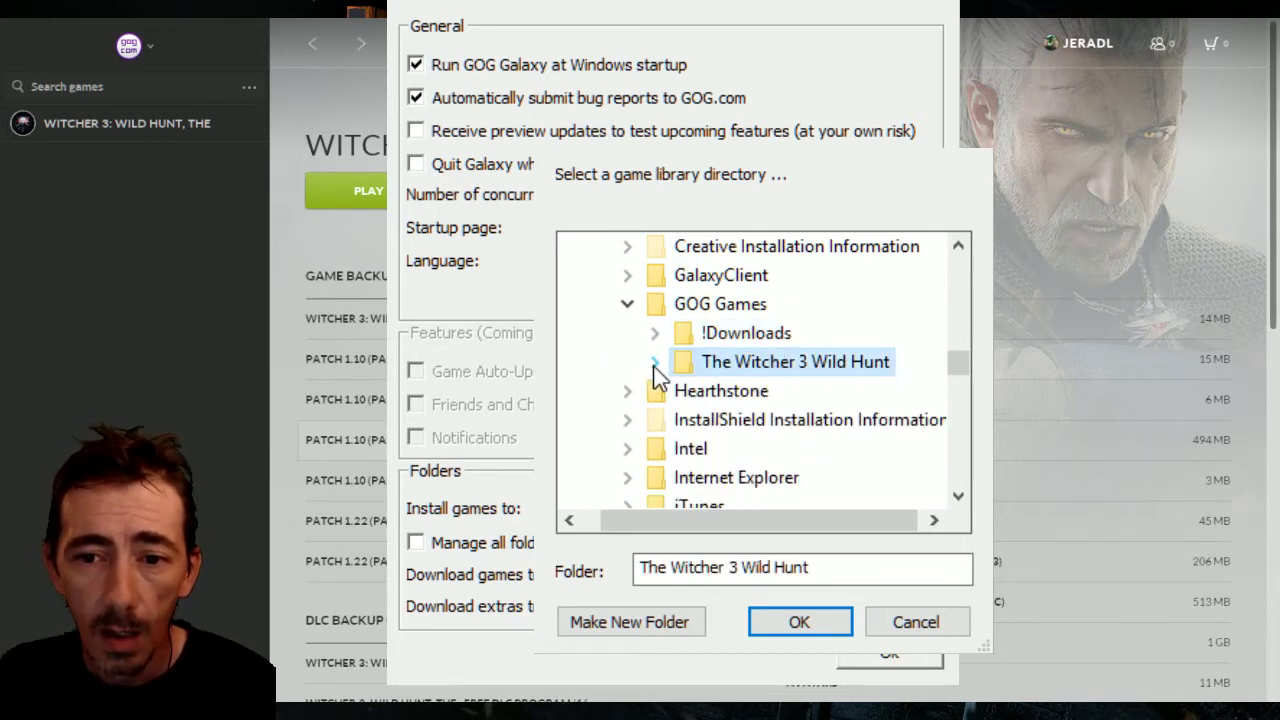
pyautogui.click(899, 616)
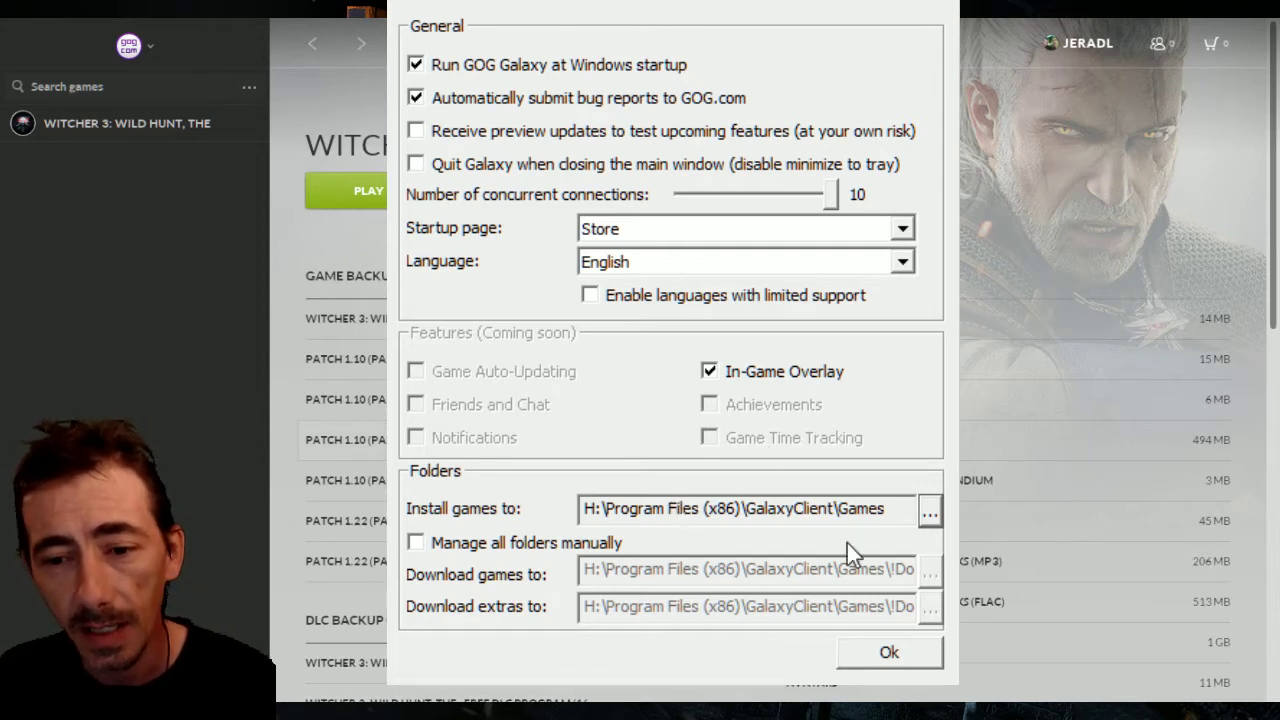
# Reopen the game install directory selection and expand H:\Program Files (x86)\GOG Games.
pyautogui.click(926, 511)
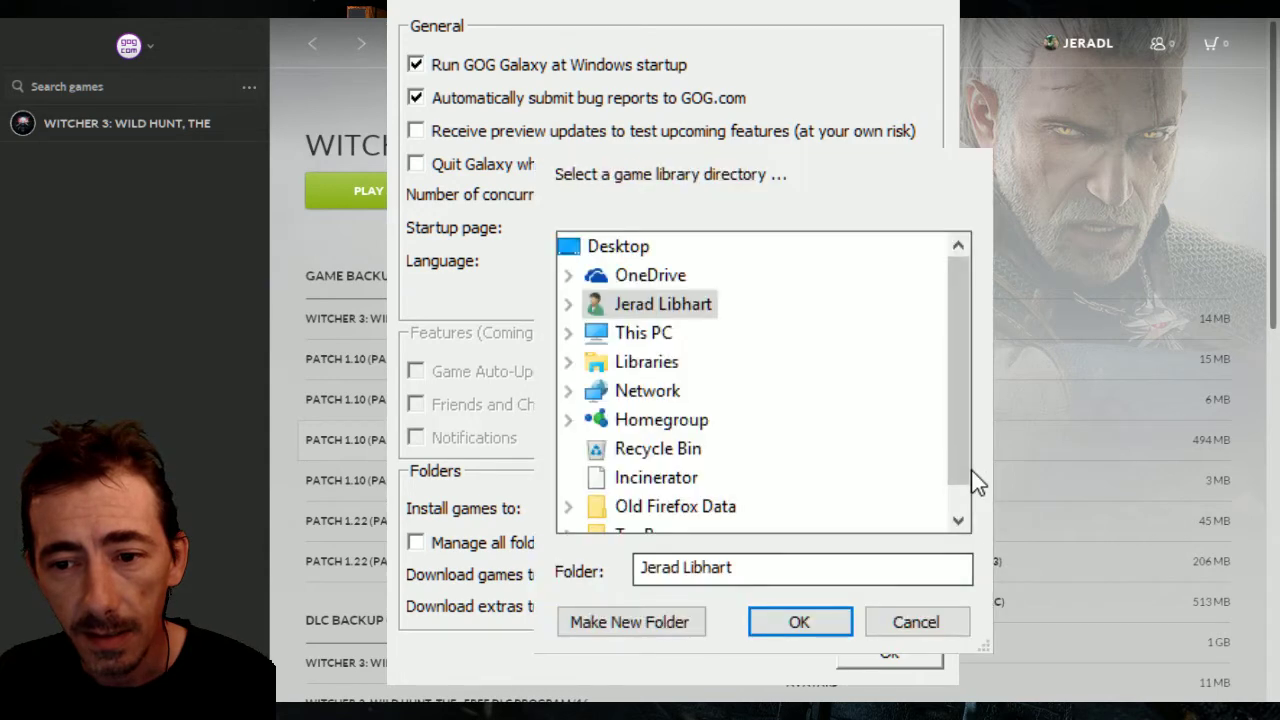
pyautogui.click(958, 520)
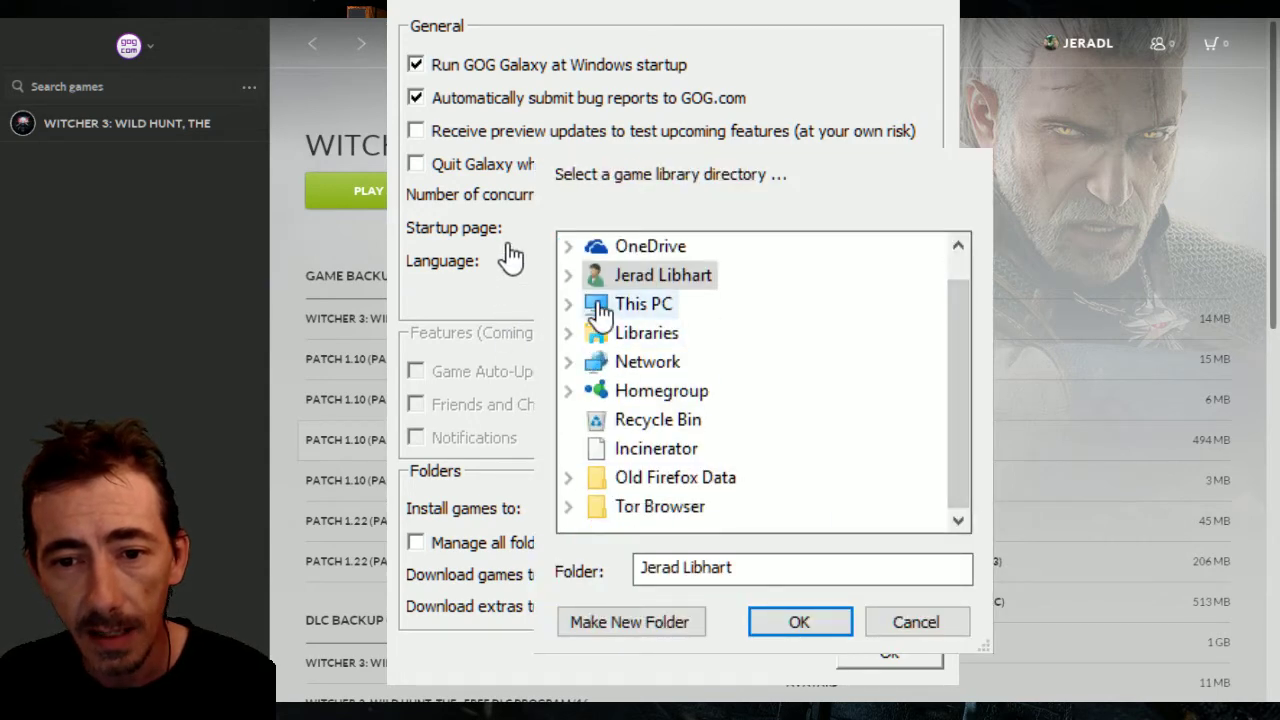
pyautogui.doubleClick(643, 304)
pyautogui.scroll(-2, 769, 518)
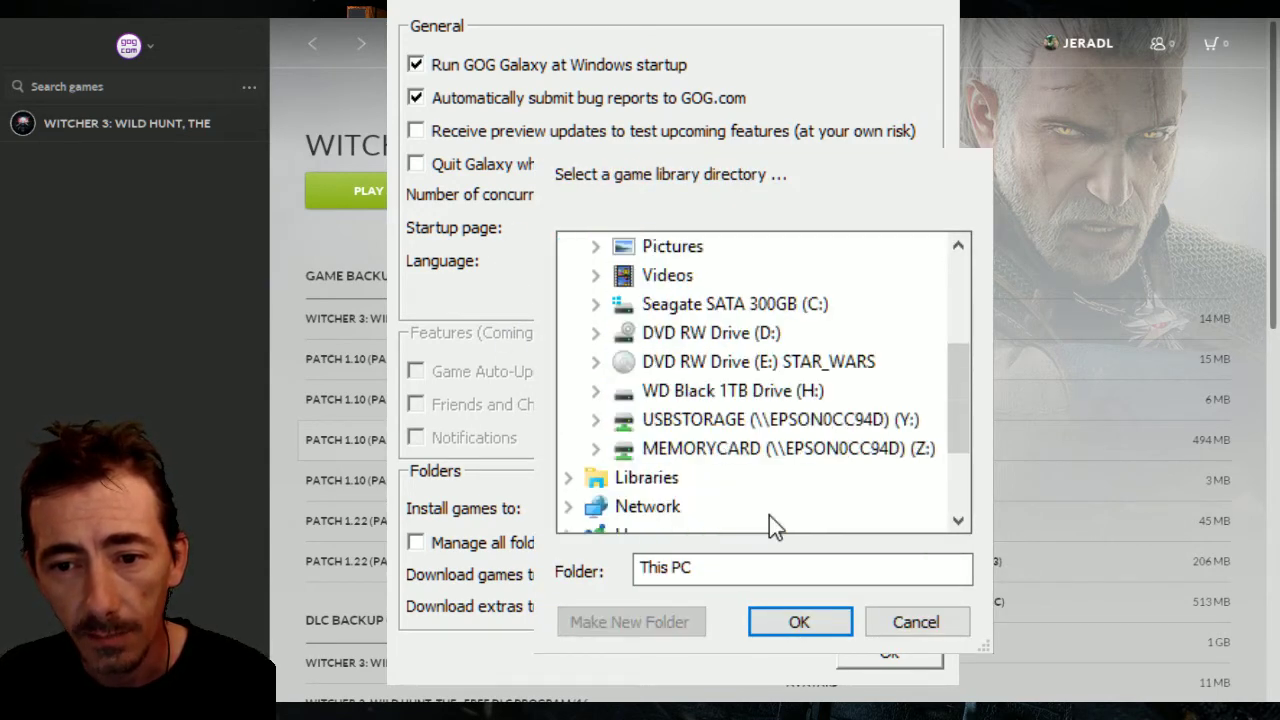
pyautogui.doubleClick(768, 396)
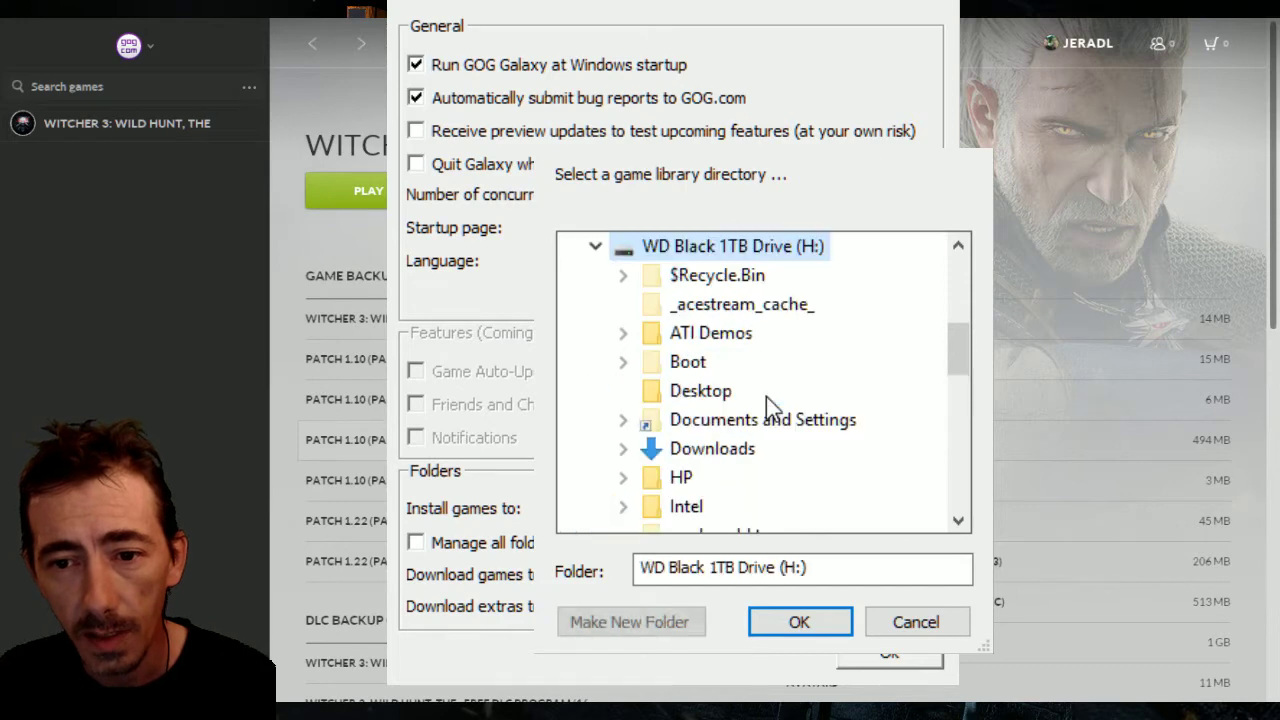
pyautogui.scroll(-4, 752, 455)
pyautogui.doubleClick(760, 478)
pyautogui.scroll(-8, 765, 477)
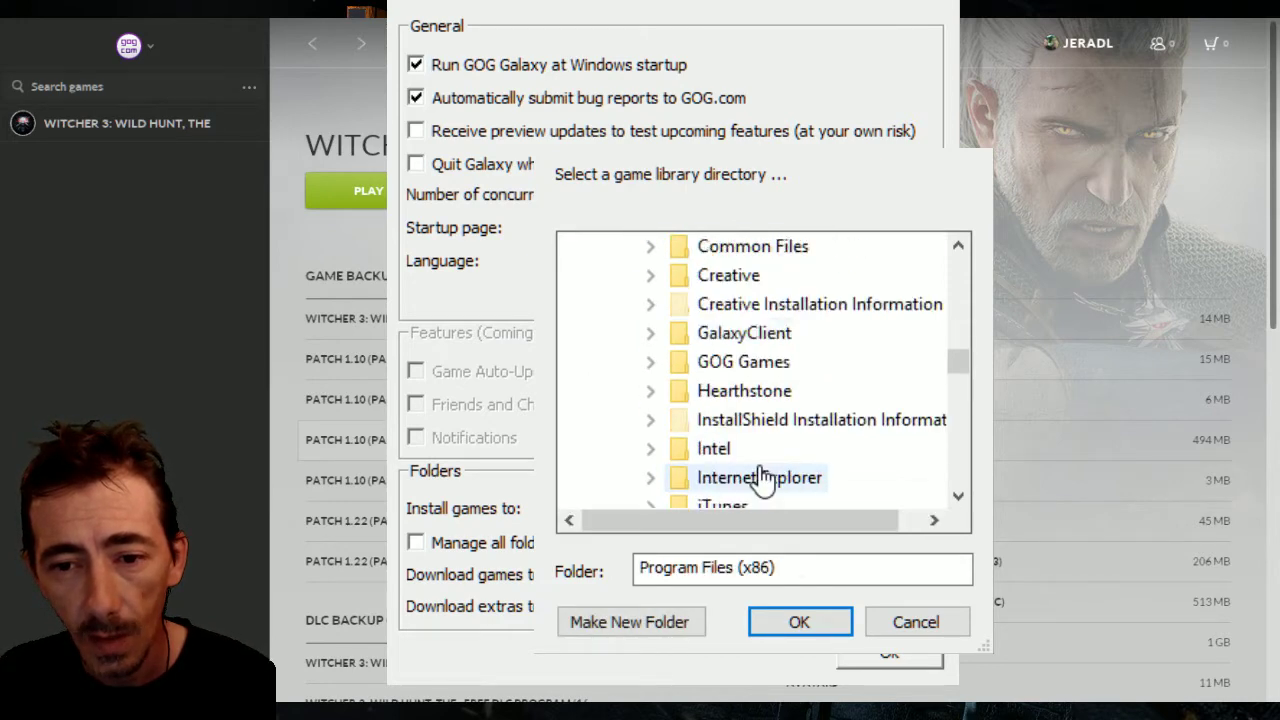
pyautogui.scroll(5, 762, 462)
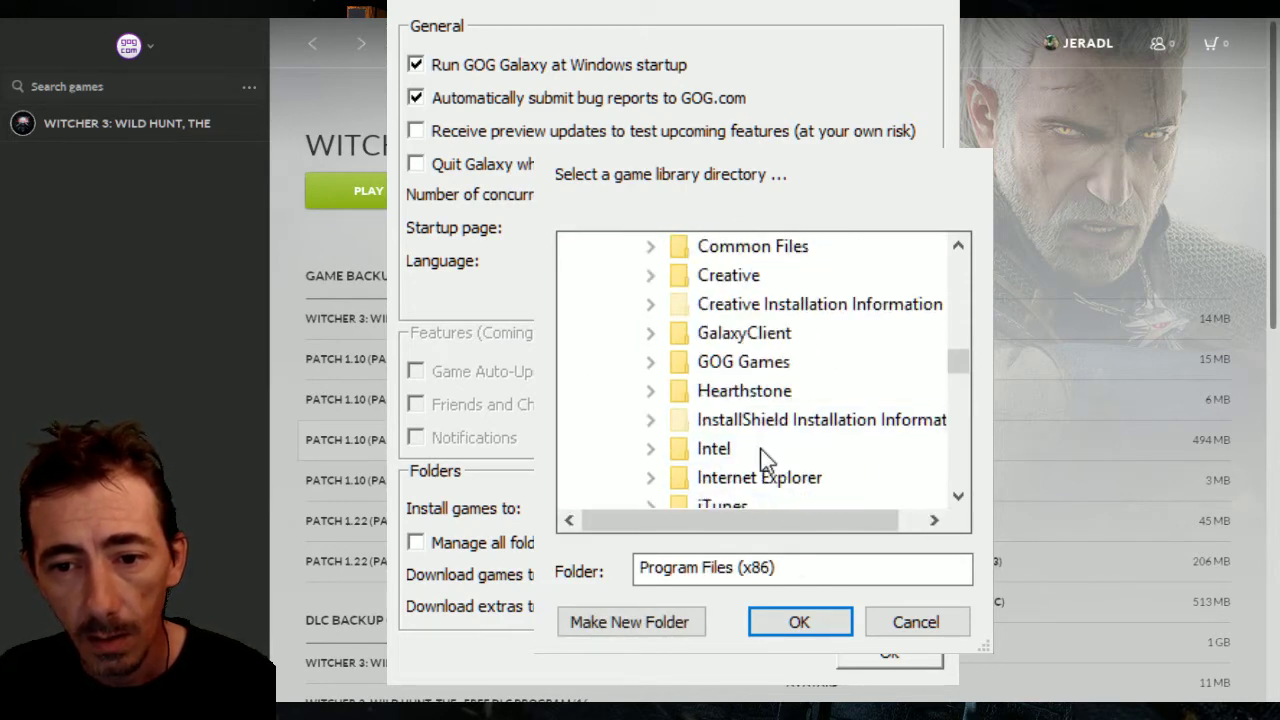
pyautogui.doubleClick(752, 362)
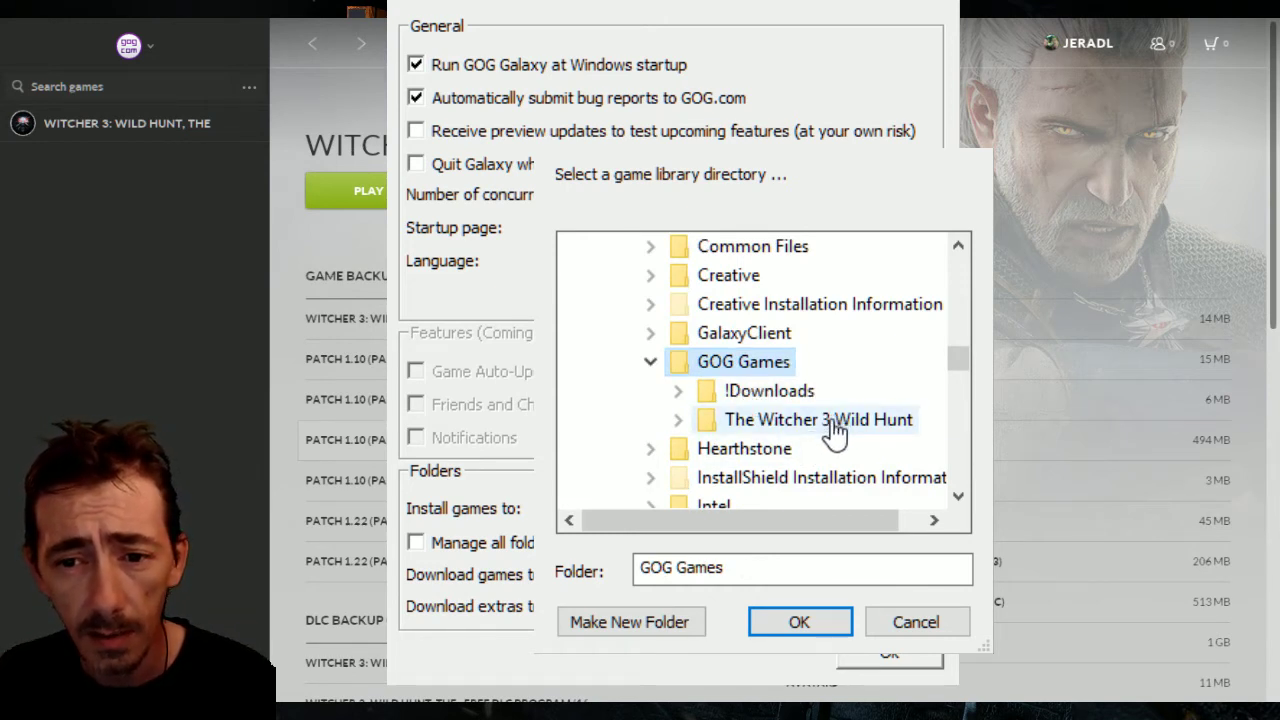
# Examine the !Downloads folder inside GalaxyClient\Games, including its the_witcher_3_wild_hunt_game subfolder.
pyautogui.click(652, 332)
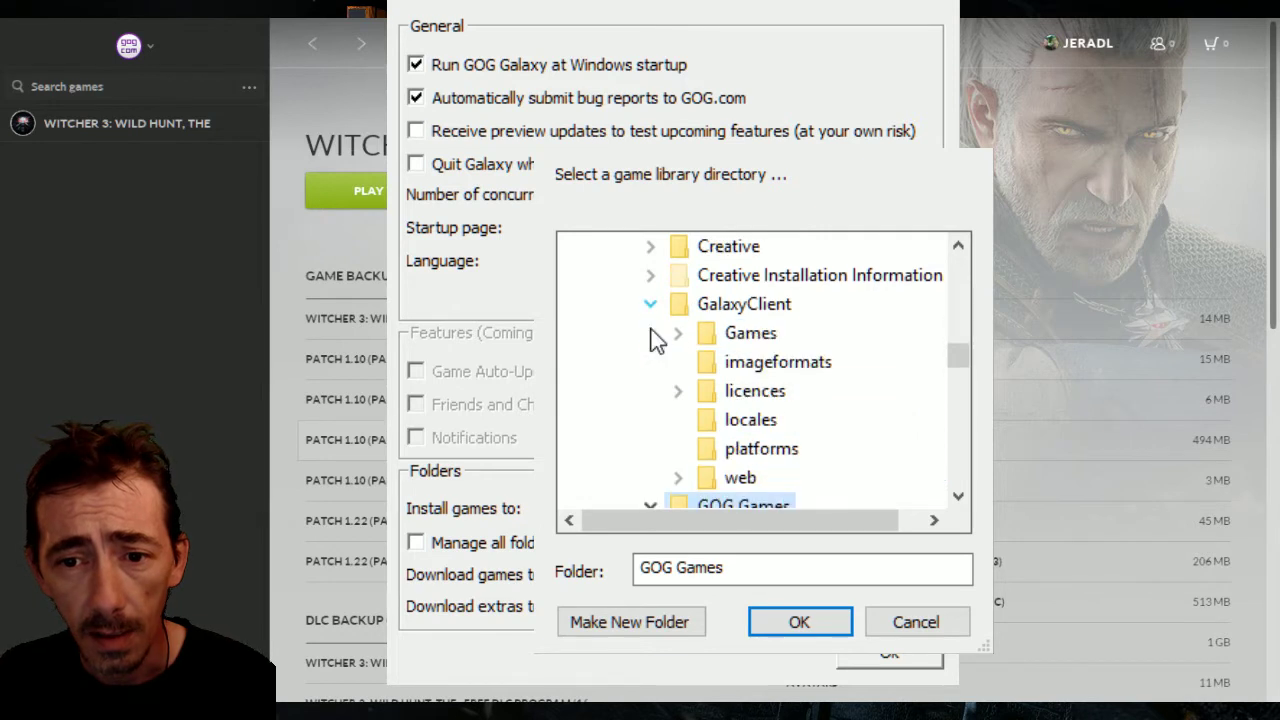
pyautogui.click(740, 335)
pyautogui.scroll(-6, 846, 437)
pyautogui.scroll(3, 846, 437)
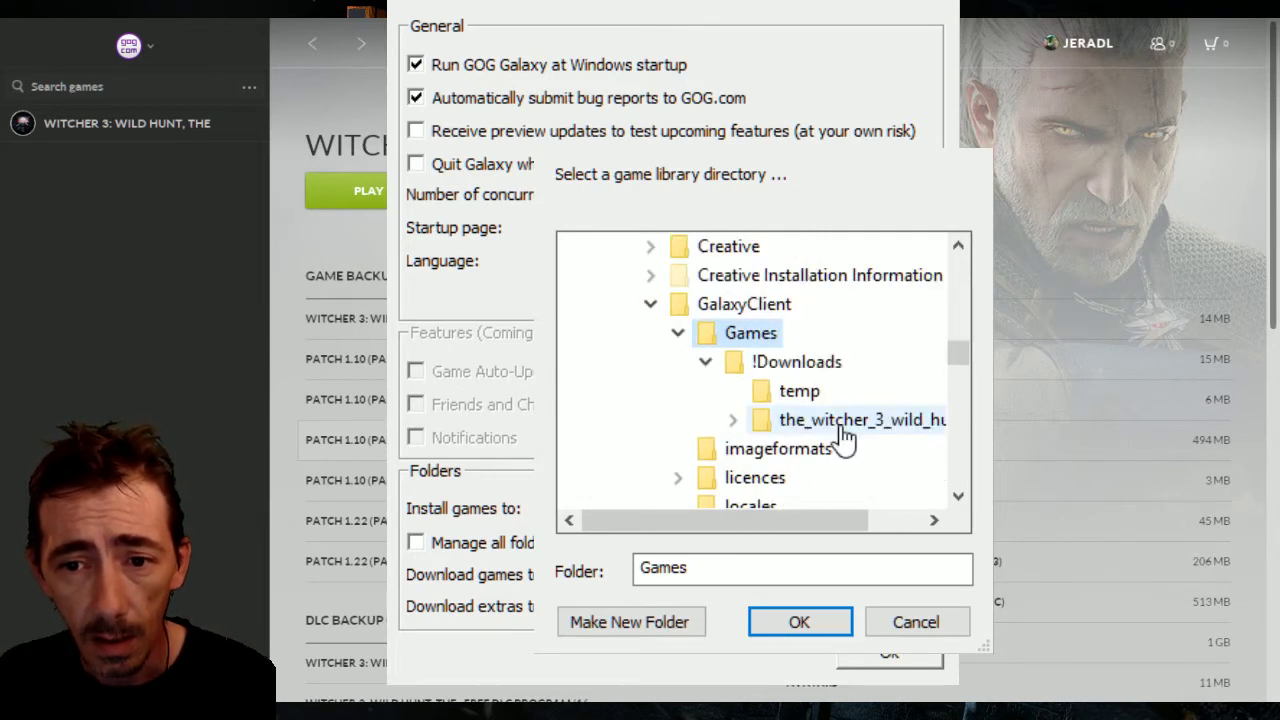
pyautogui.doubleClick(788, 424)
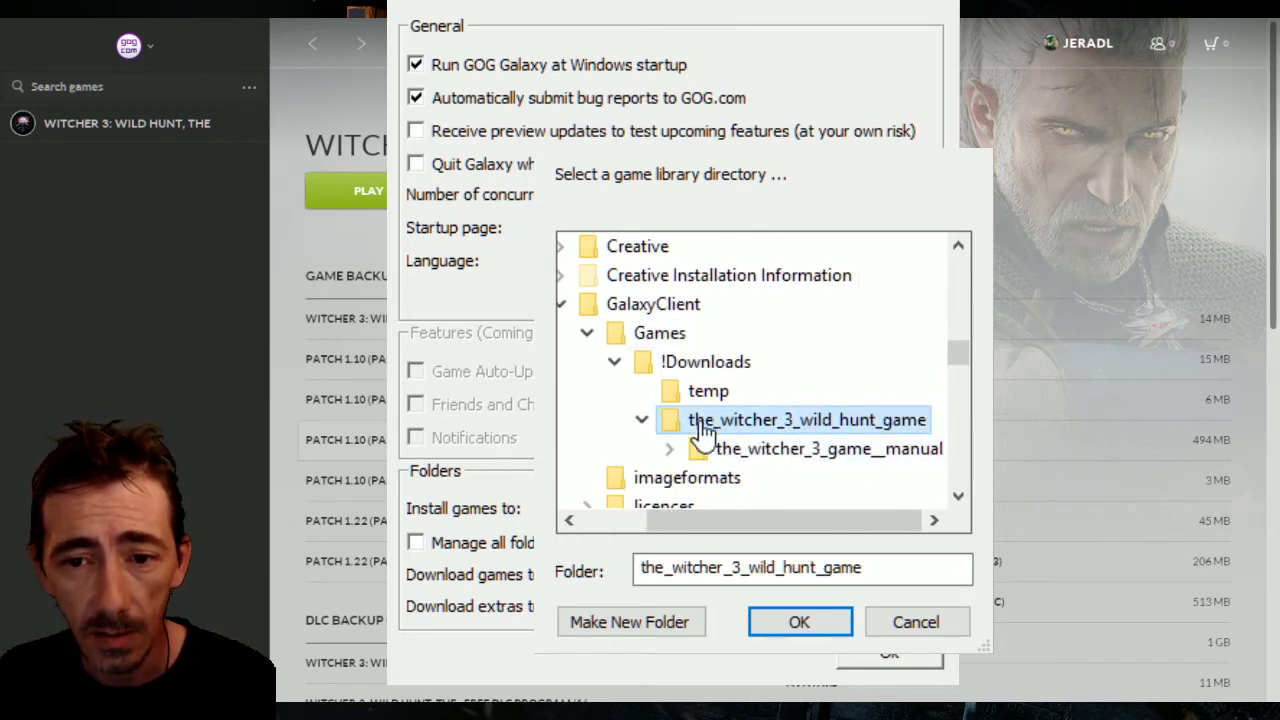
pyautogui.click(614, 364)
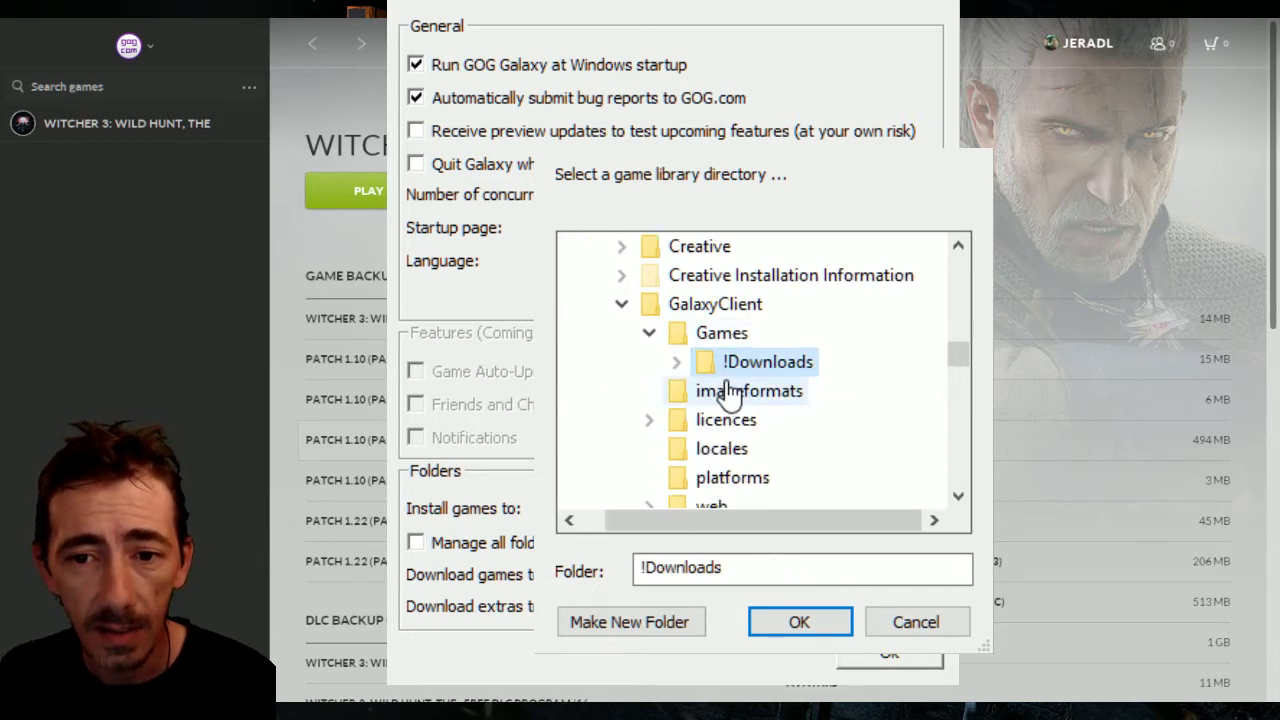
# Return to the GOG Games folder for comparison and leave the game library directory selection without choosing a folder.
pyautogui.click(957, 497)
pyautogui.click(957, 497)
pyautogui.click(957, 497)
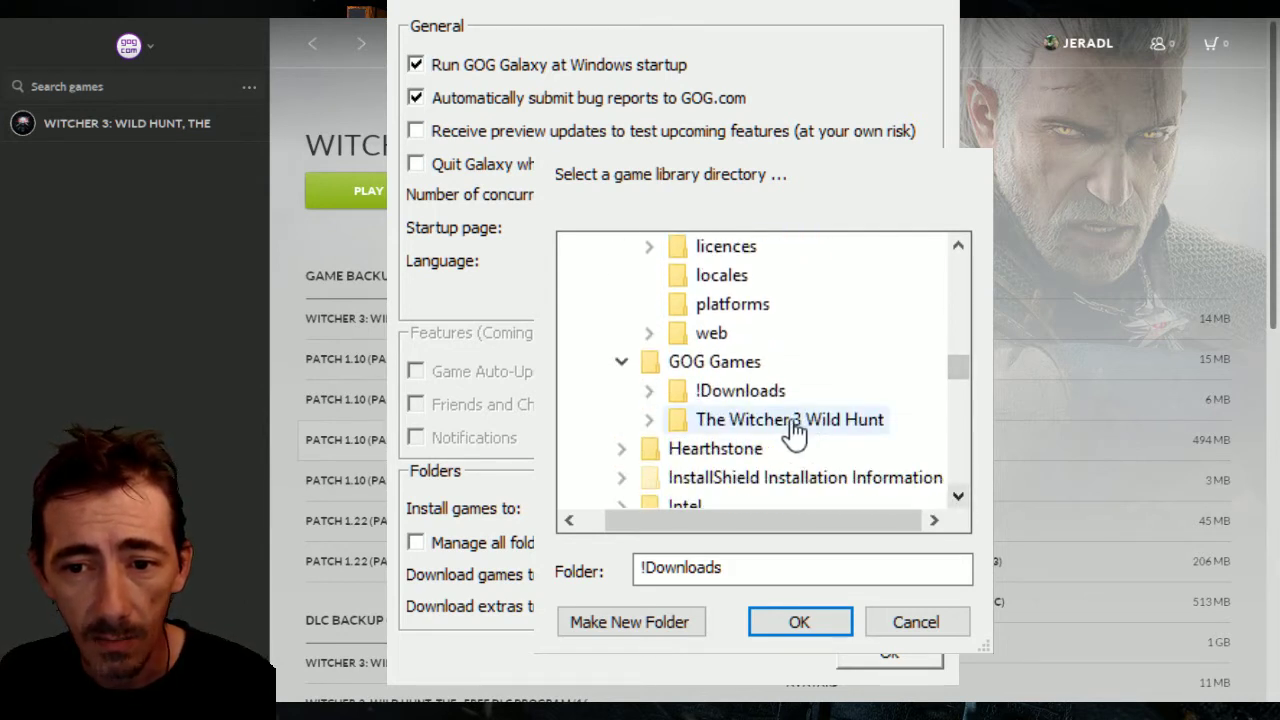
pyautogui.click(916, 622)
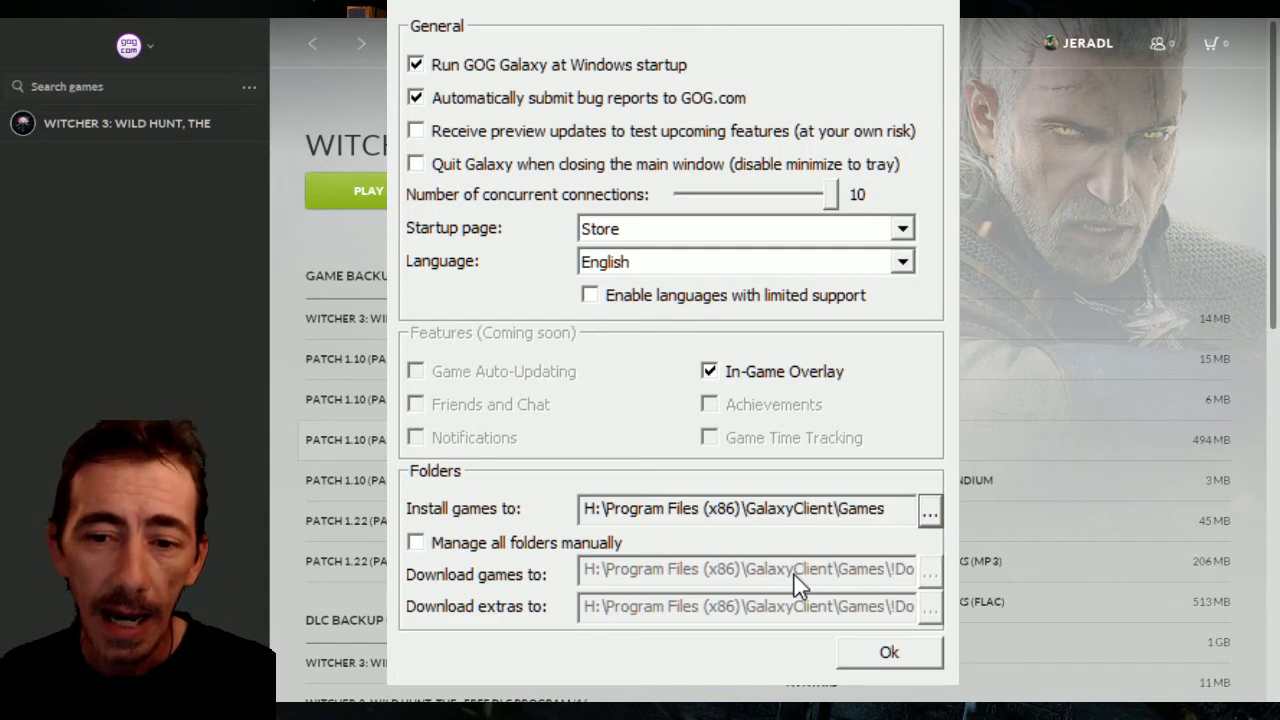
# Enable manual management of all folders and browse the game download directory to Program Files (x86) on the WD Black 1TB drive (H:).
pyautogui.click(417, 544)
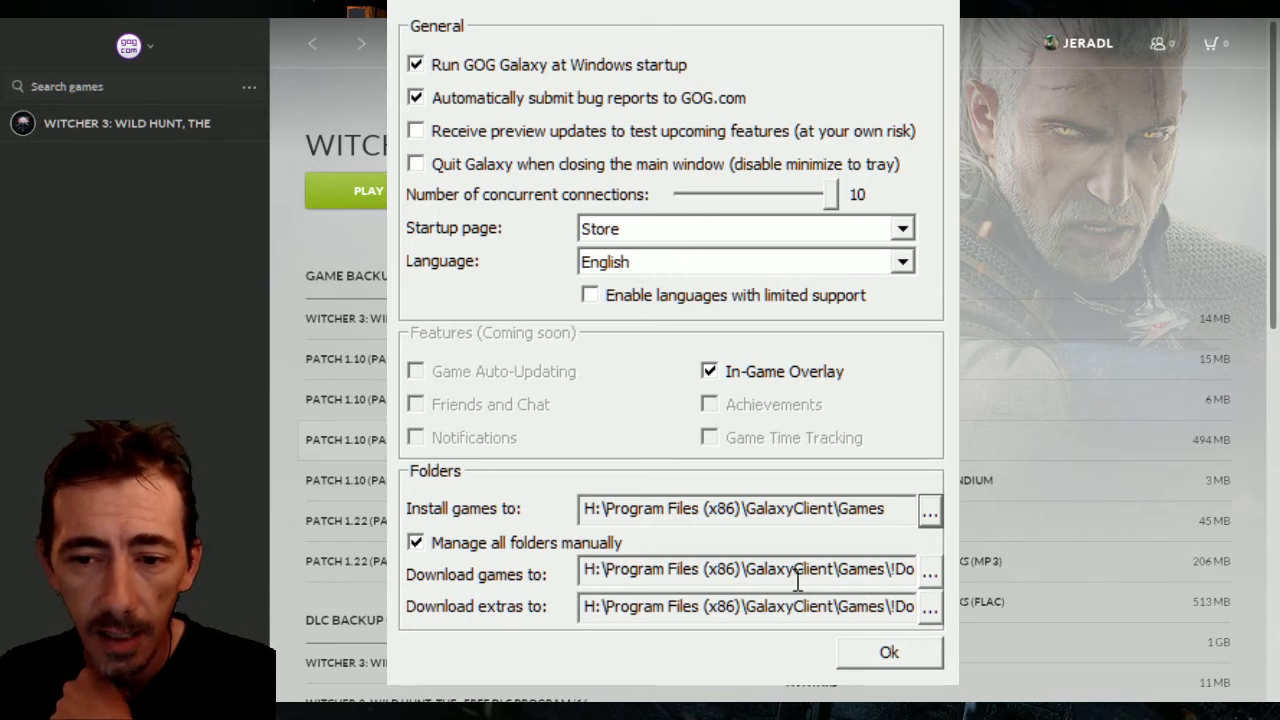
pyautogui.click(931, 569)
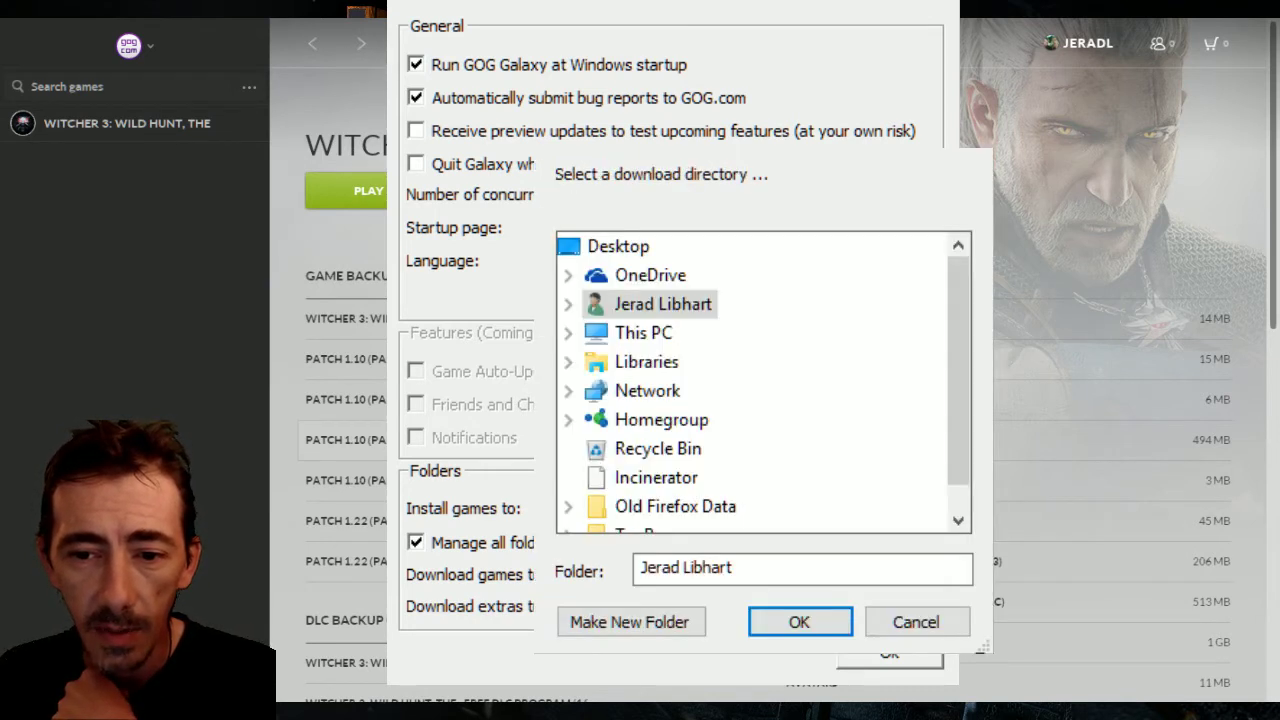
pyautogui.click(958, 512)
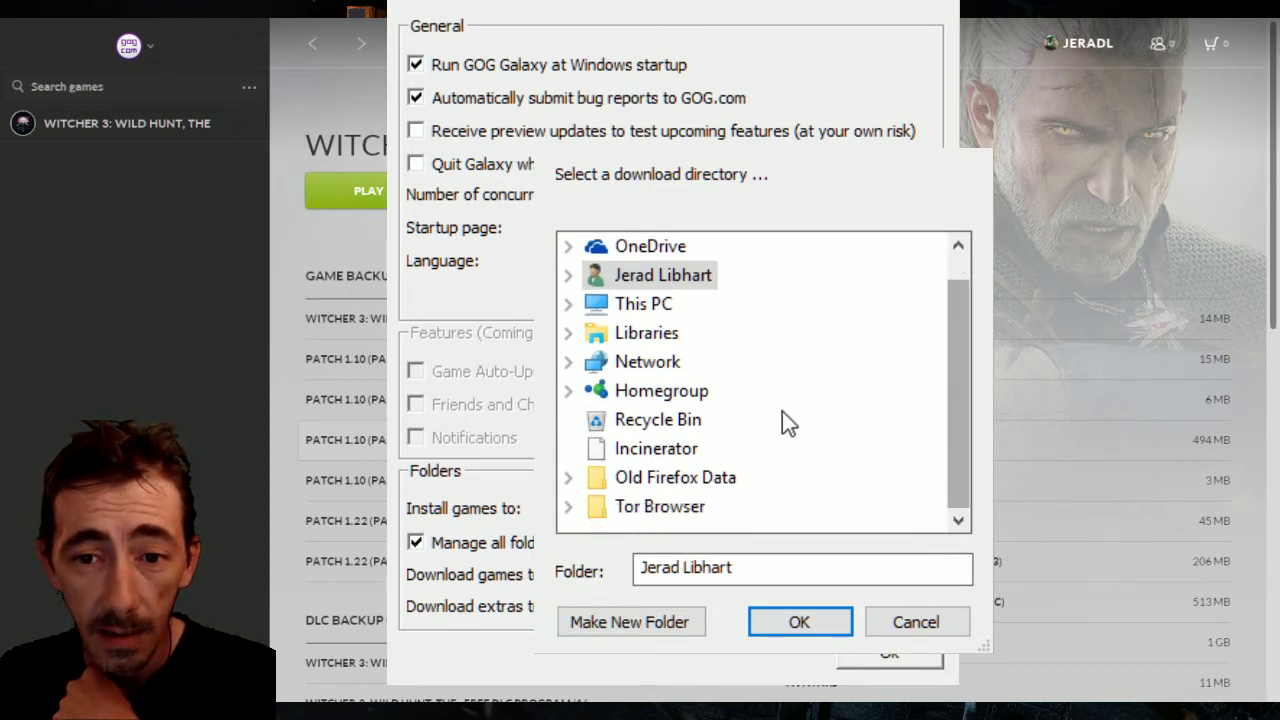
pyautogui.doubleClick(643, 304)
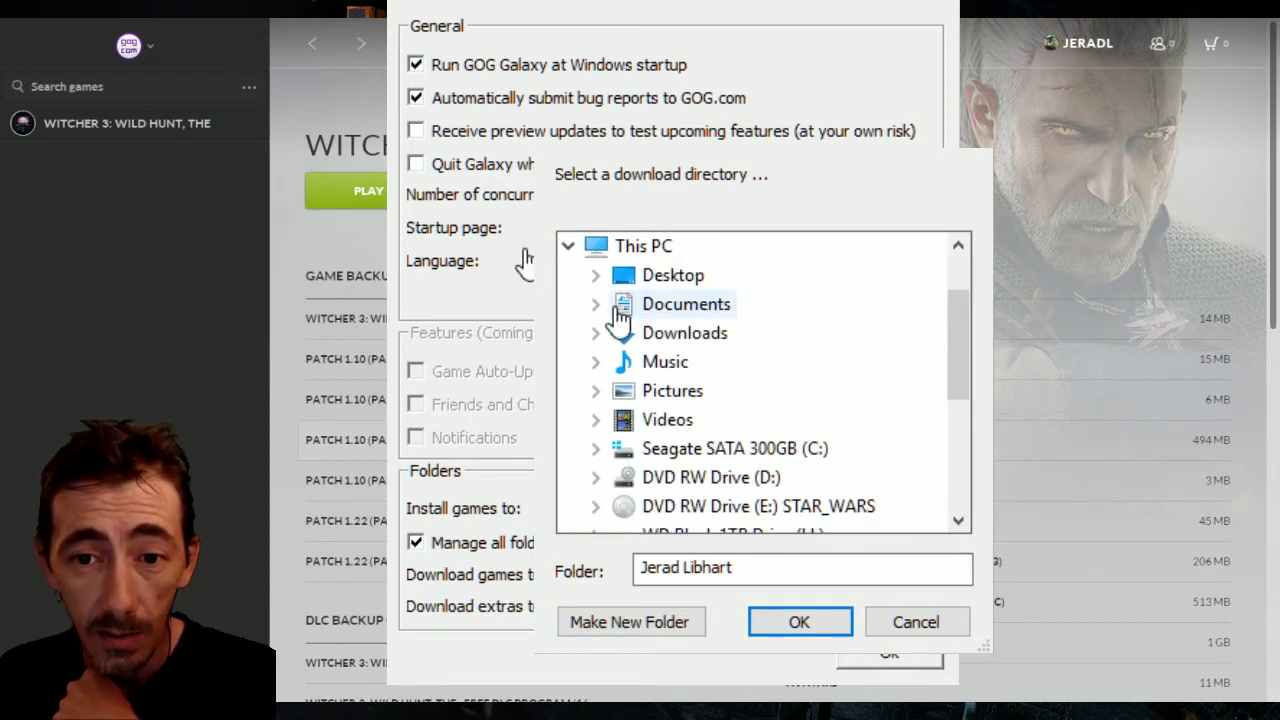
pyautogui.press('m')
pyautogui.click(957, 444)
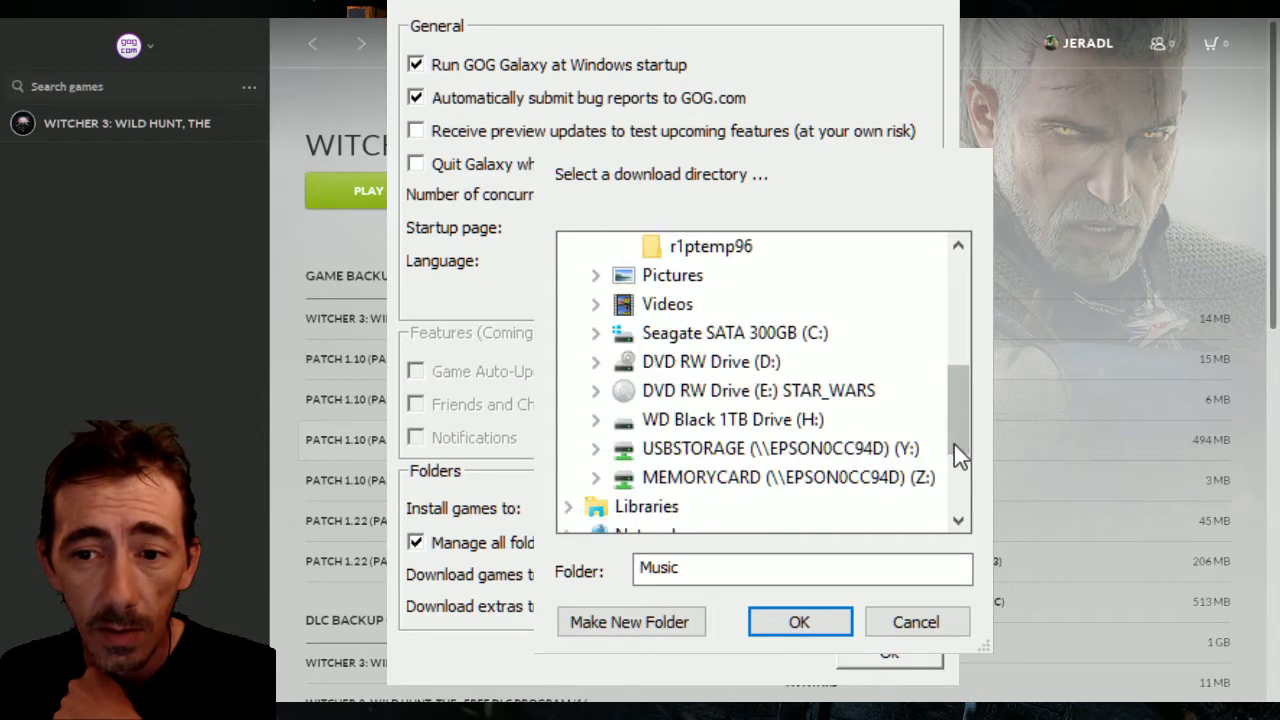
pyautogui.doubleClick(748, 412)
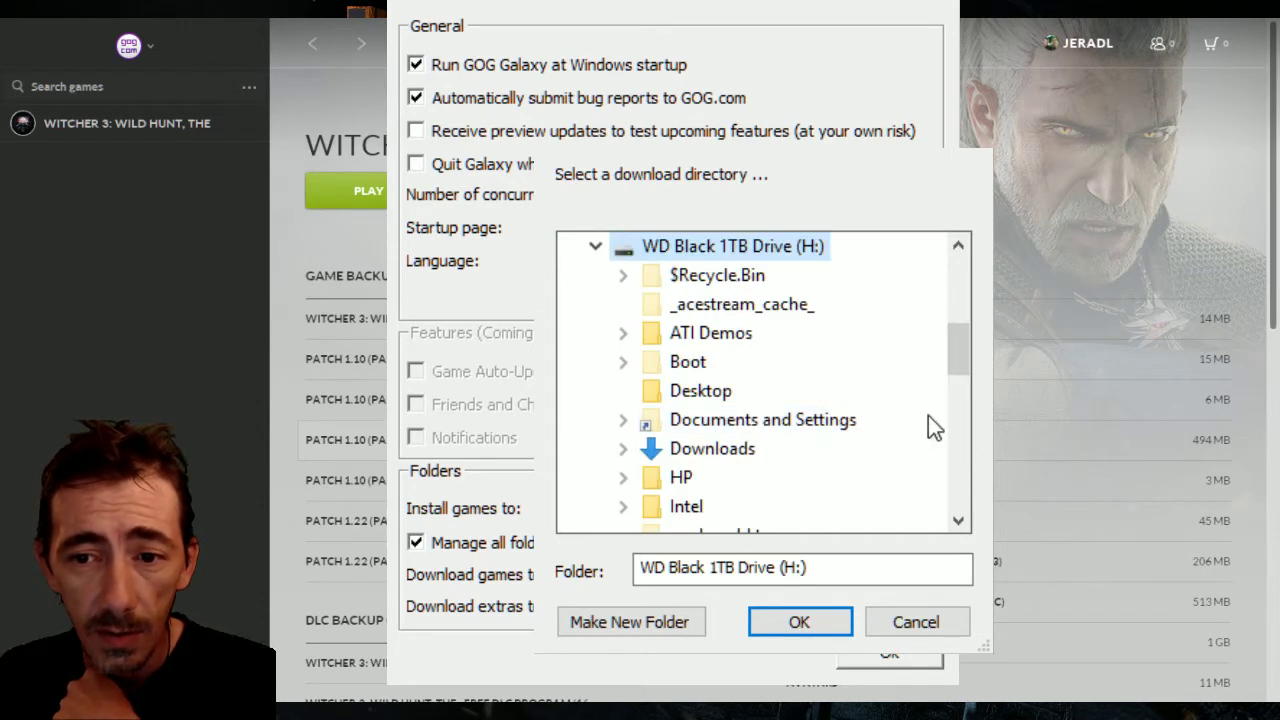
pyautogui.moveTo(958, 358); pyautogui.dragTo(948, 455)
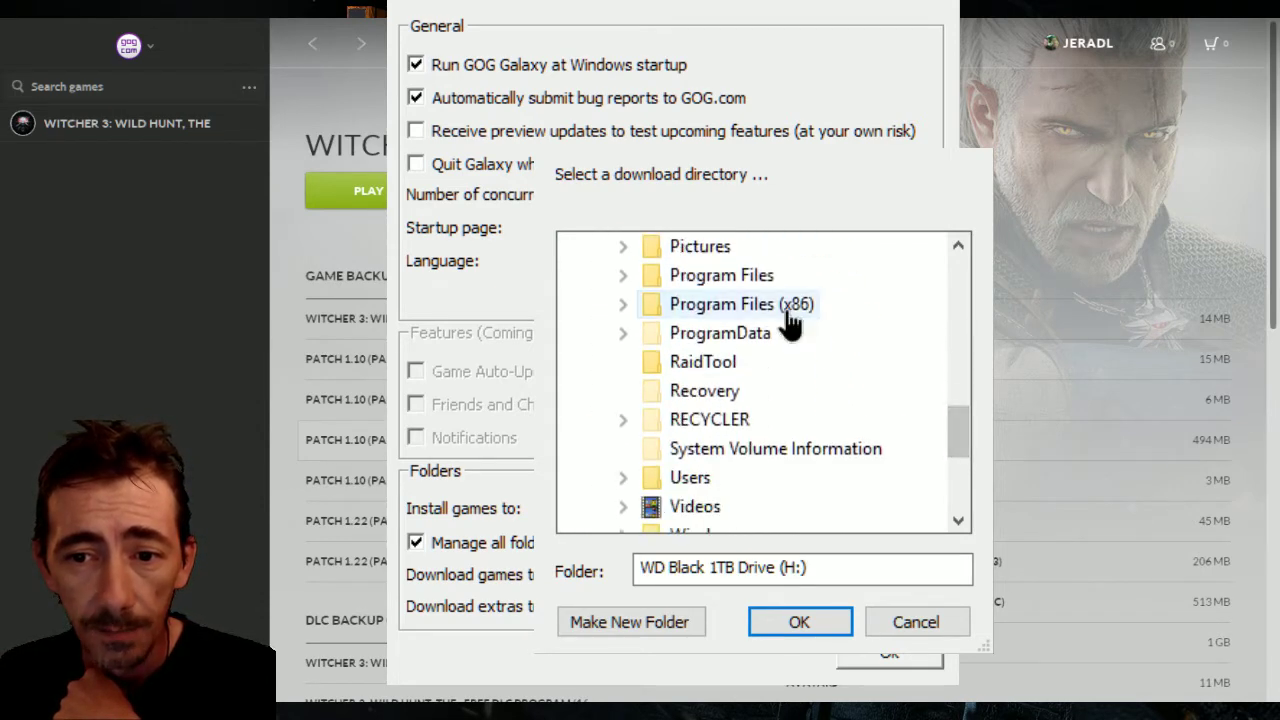
pyautogui.doubleClick(778, 306)
# Find the GOG Games folder in Program Files (x86) and examine its The Witcher 3 Wild Hunt and !Downloads subfolders.
pyautogui.click(953, 472)
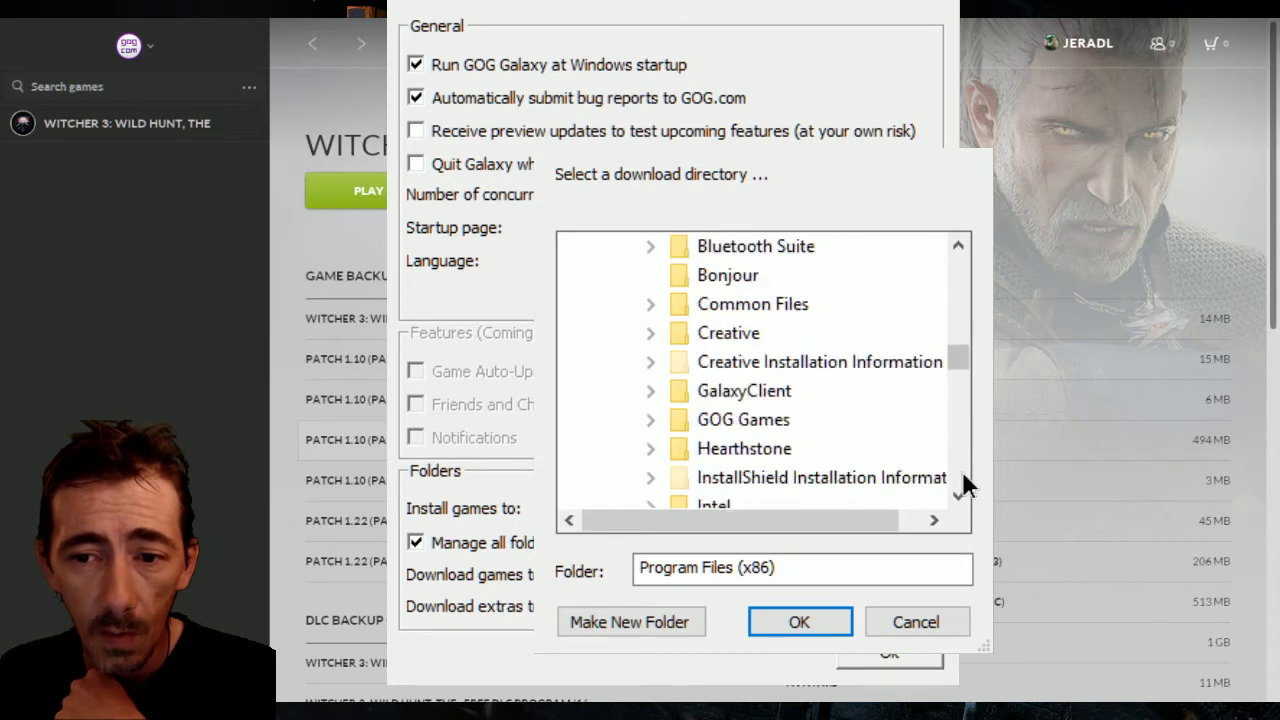
pyautogui.click(962, 472)
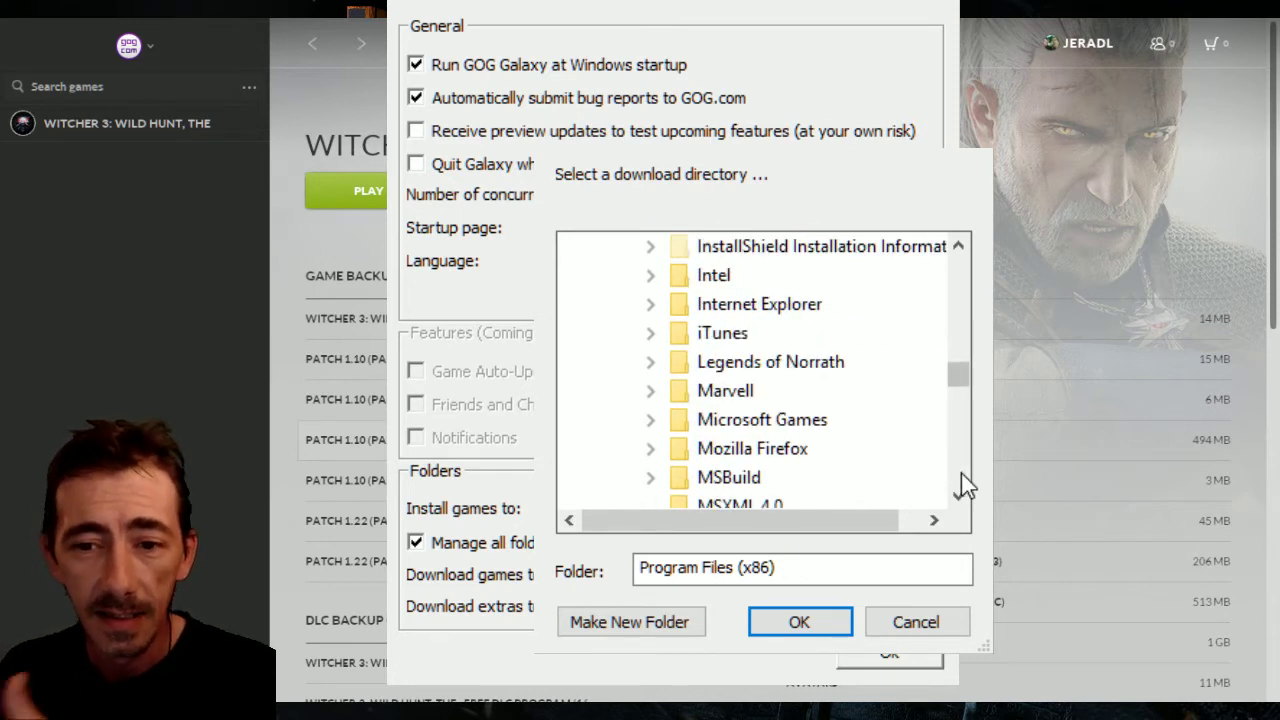
pyautogui.click(961, 473)
pyautogui.click(961, 473)
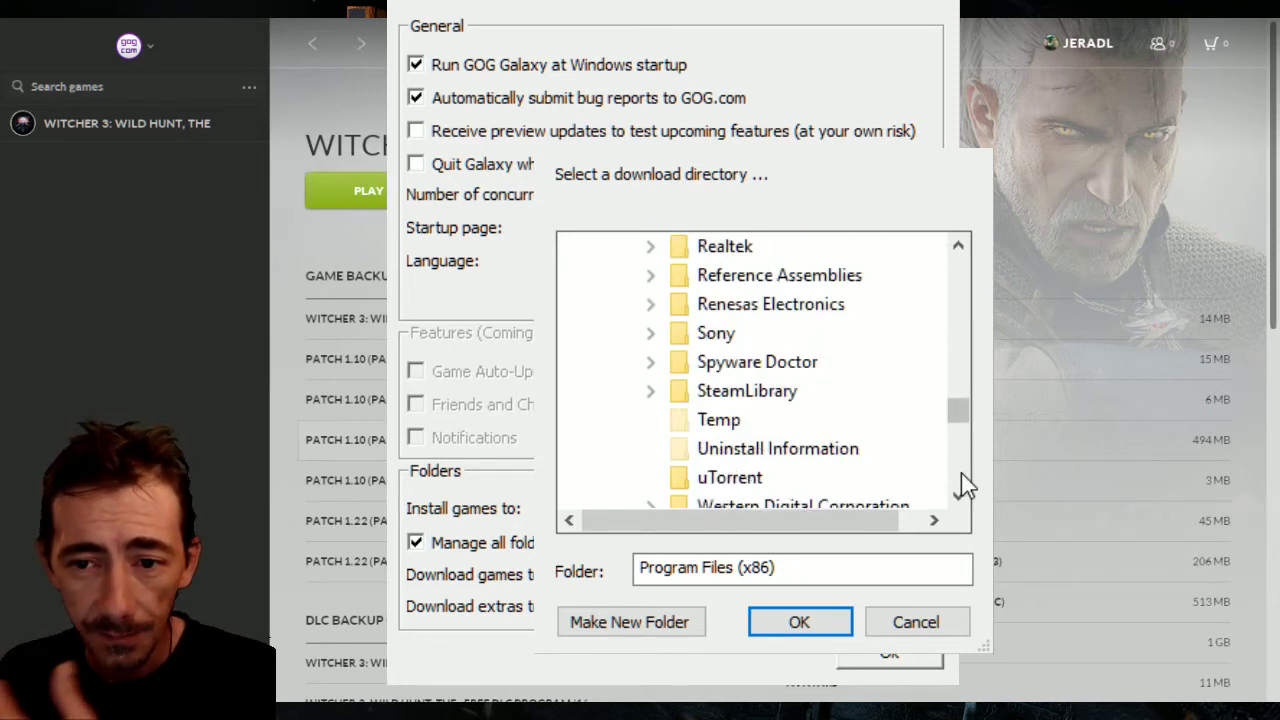
pyautogui.click(959, 340)
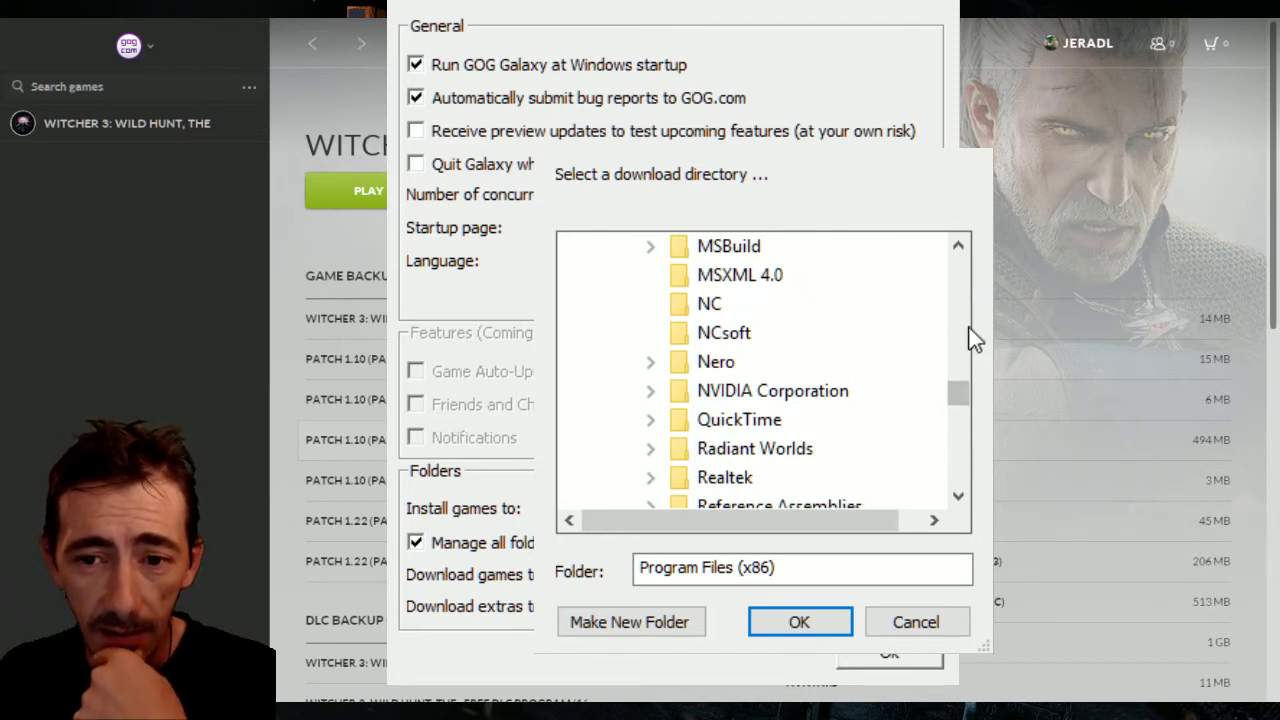
pyautogui.click(967, 337)
pyautogui.click(967, 337)
pyautogui.click(967, 335)
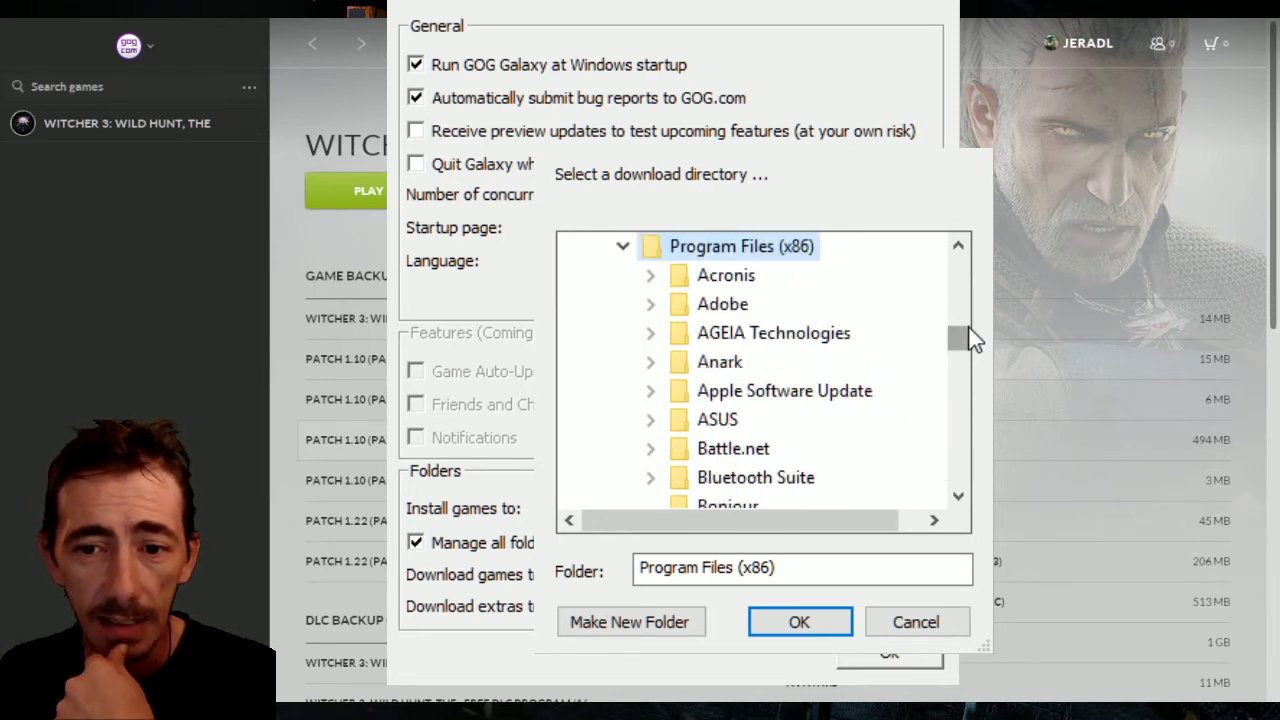
pyautogui.click(957, 488)
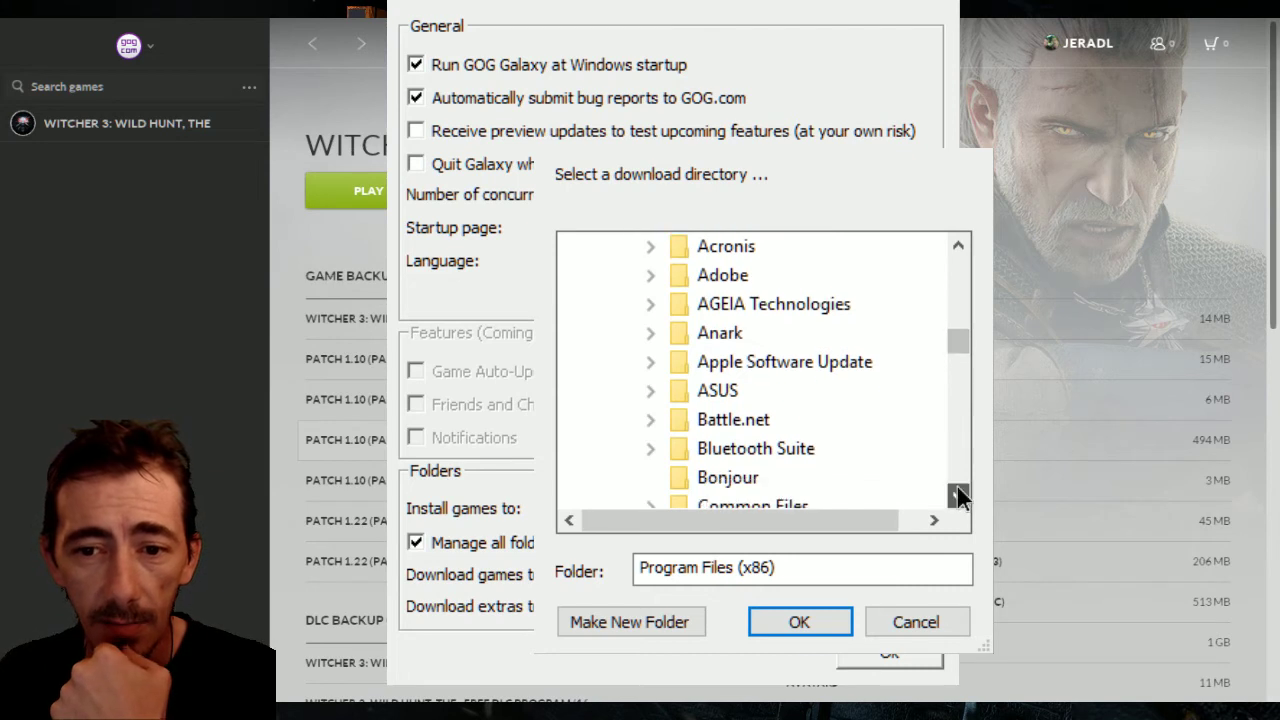
pyautogui.click(957, 488)
pyautogui.click(957, 488)
pyautogui.click(957, 488)
pyautogui.click(957, 488)
pyautogui.click(957, 488)
pyautogui.click(957, 488)
pyautogui.click(957, 488)
pyautogui.click(957, 488)
pyautogui.click(957, 488)
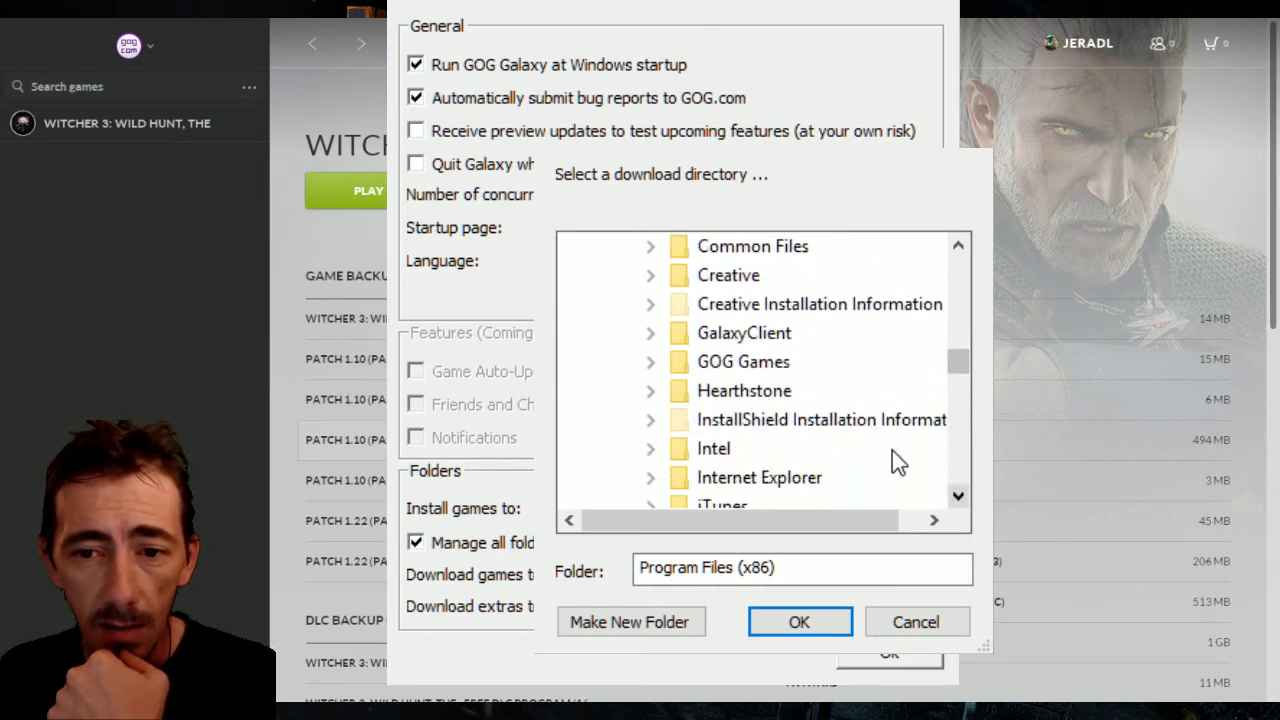
pyautogui.doubleClick(743, 361)
pyautogui.doubleClick(821, 426)
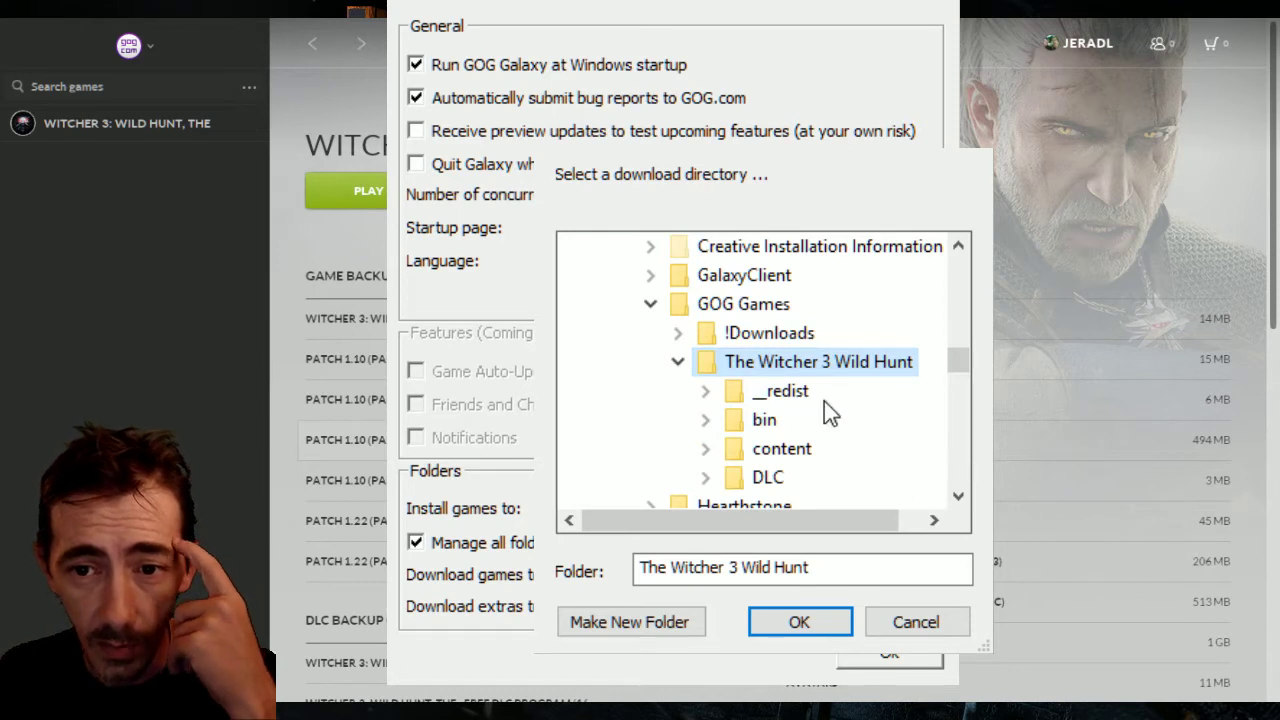
pyautogui.click(757, 340)
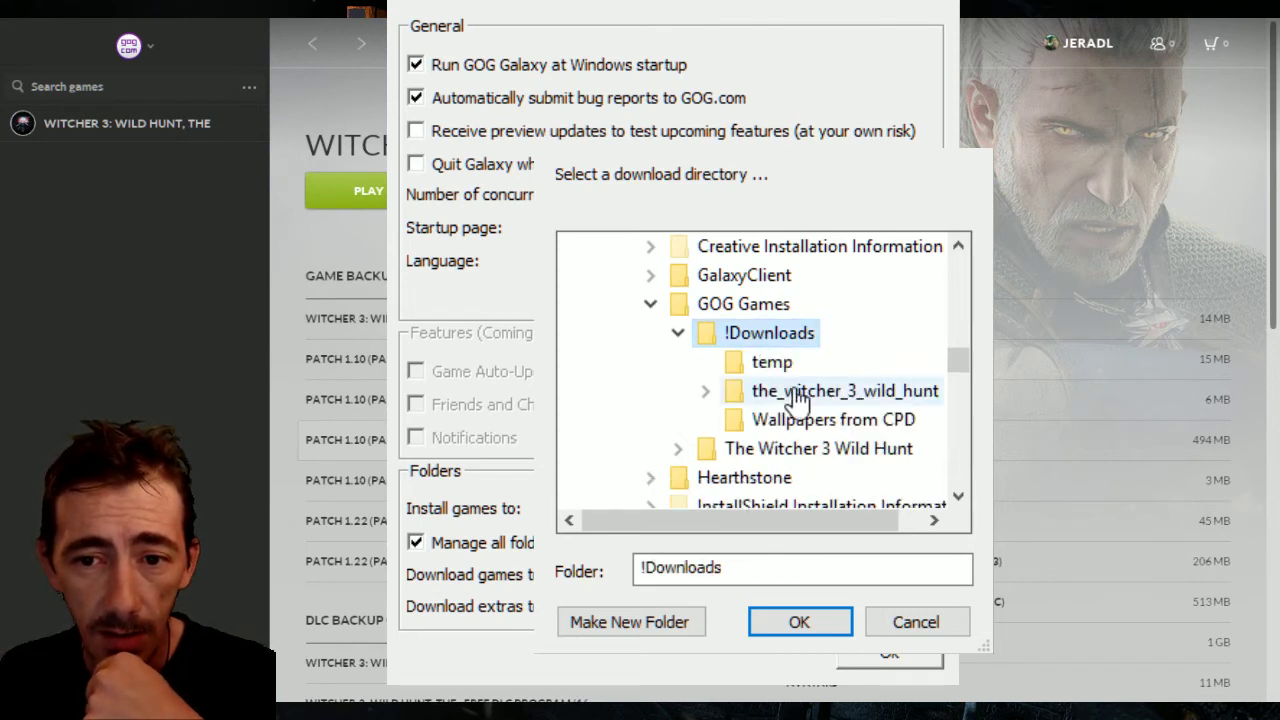
# Leave the download directory selection without choosing a folder and turn off manual management of all folders.
pyautogui.click(918, 630)
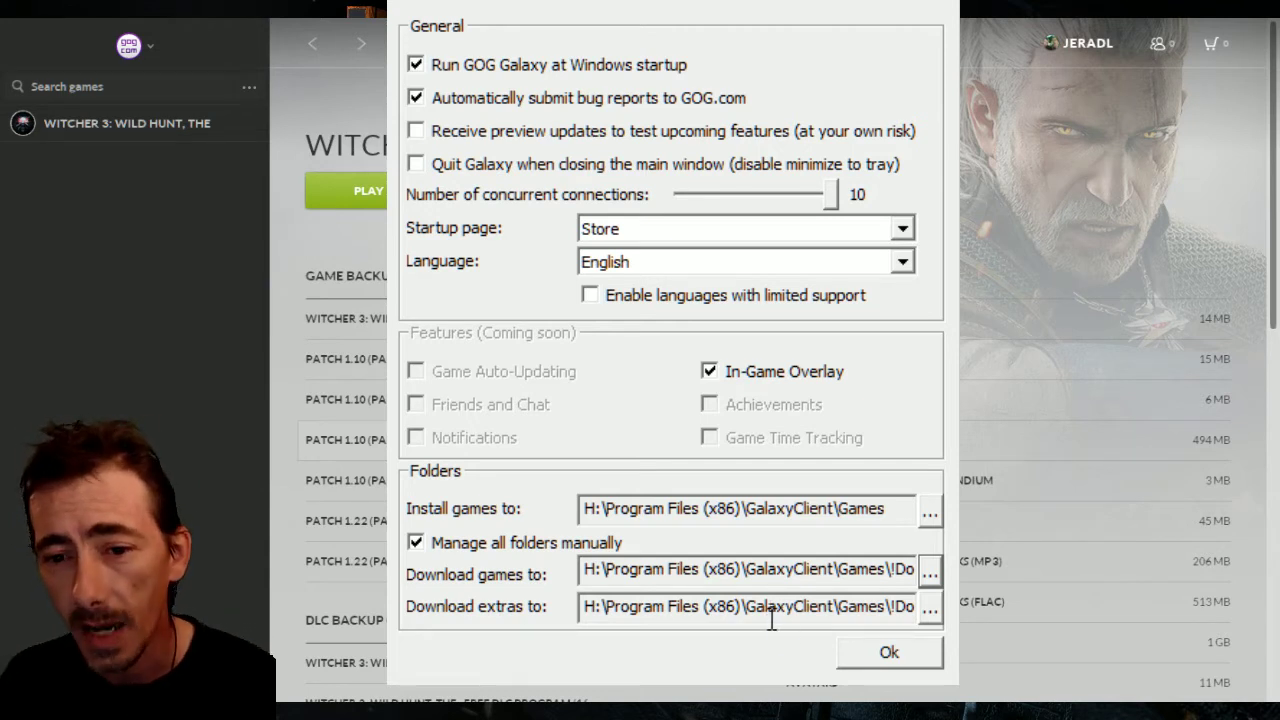
pyautogui.click(417, 544)
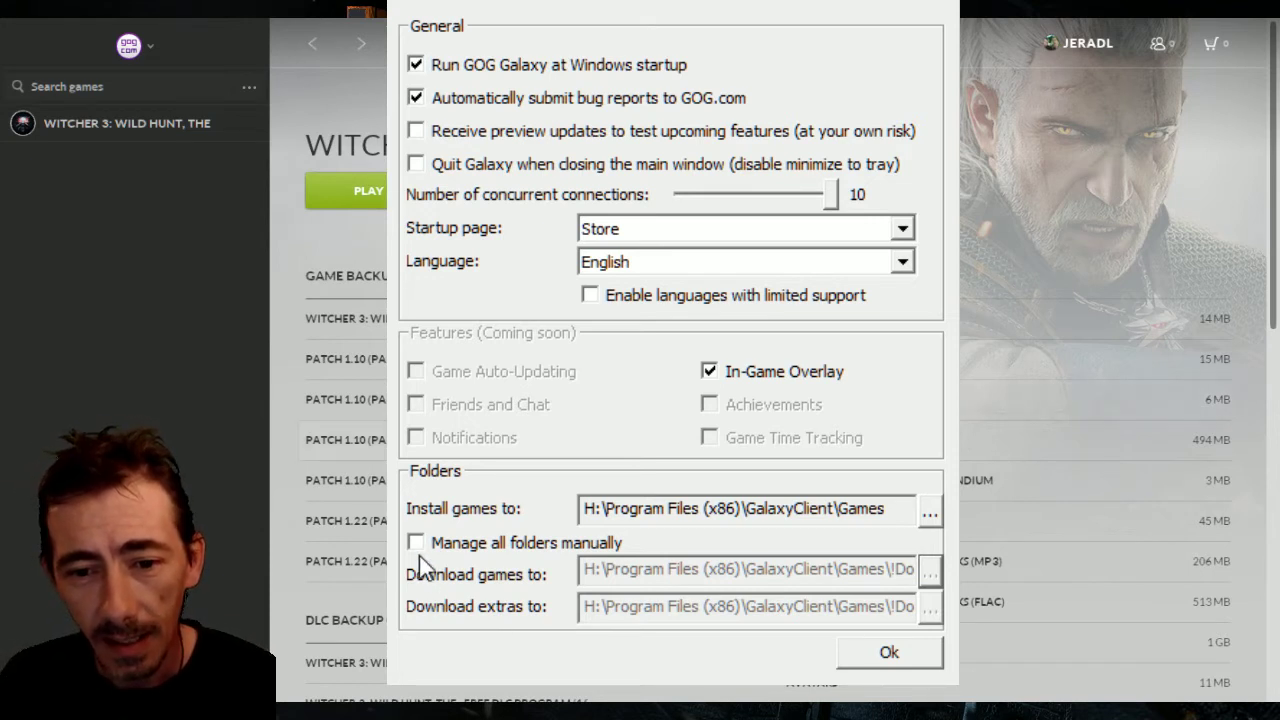
pyautogui.click(795, 508)
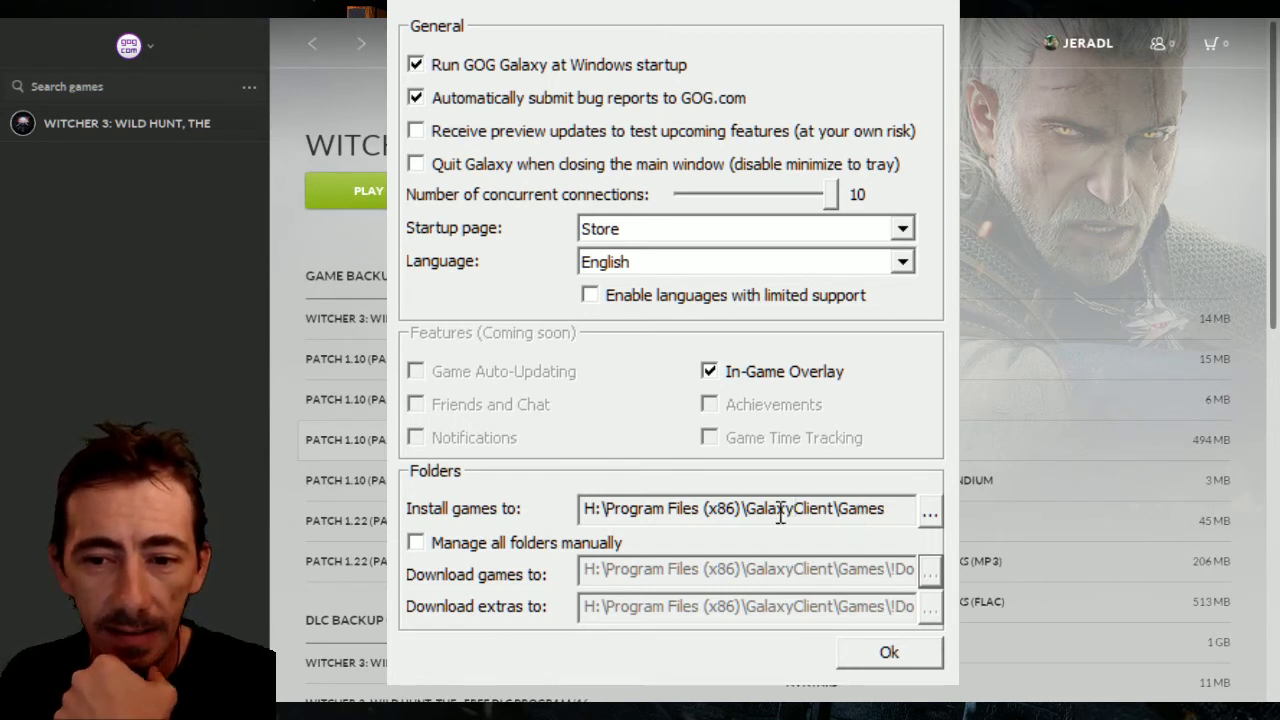
pyautogui.click(900, 514)
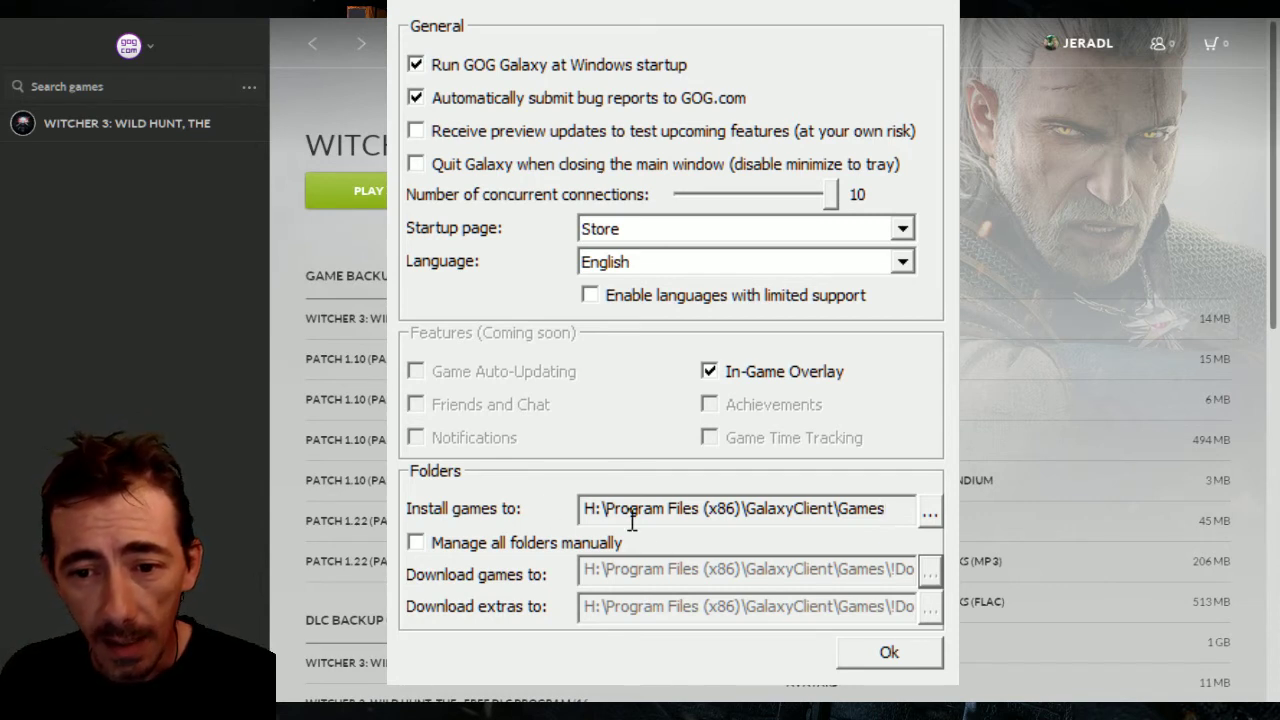
pyautogui.click(834, 510)
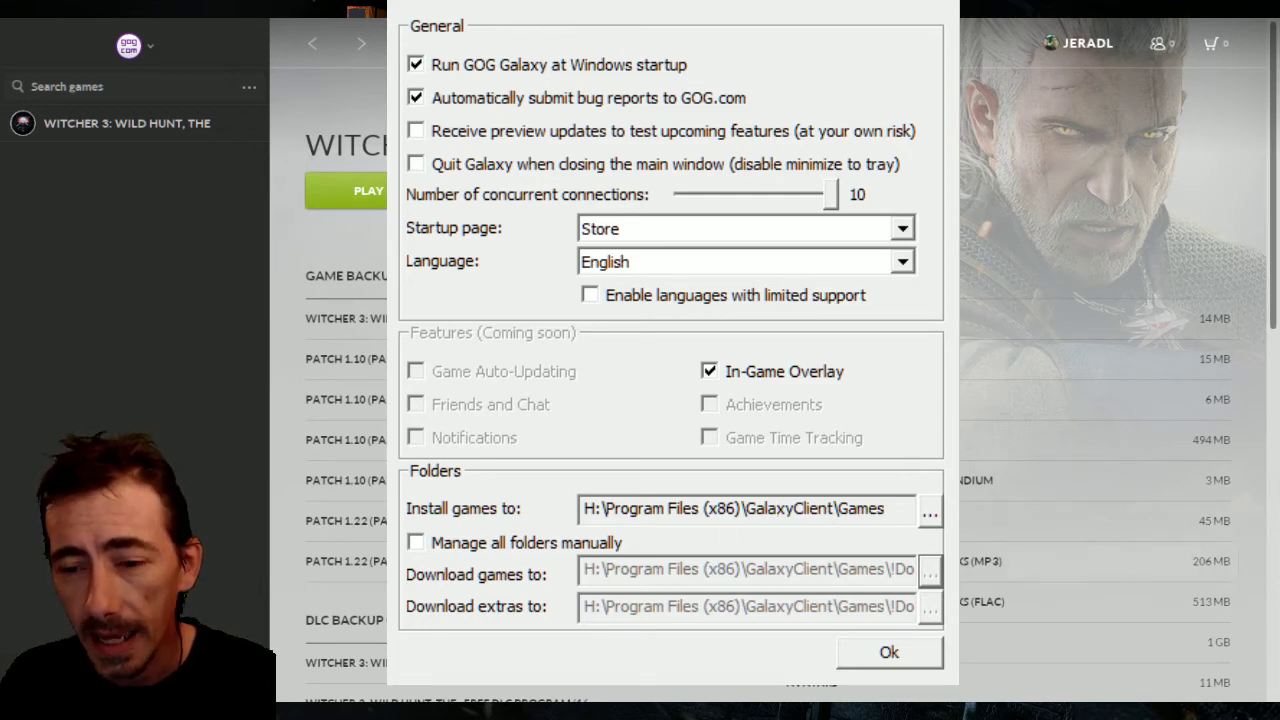
pyautogui.scroll(-6, 1110, 360)
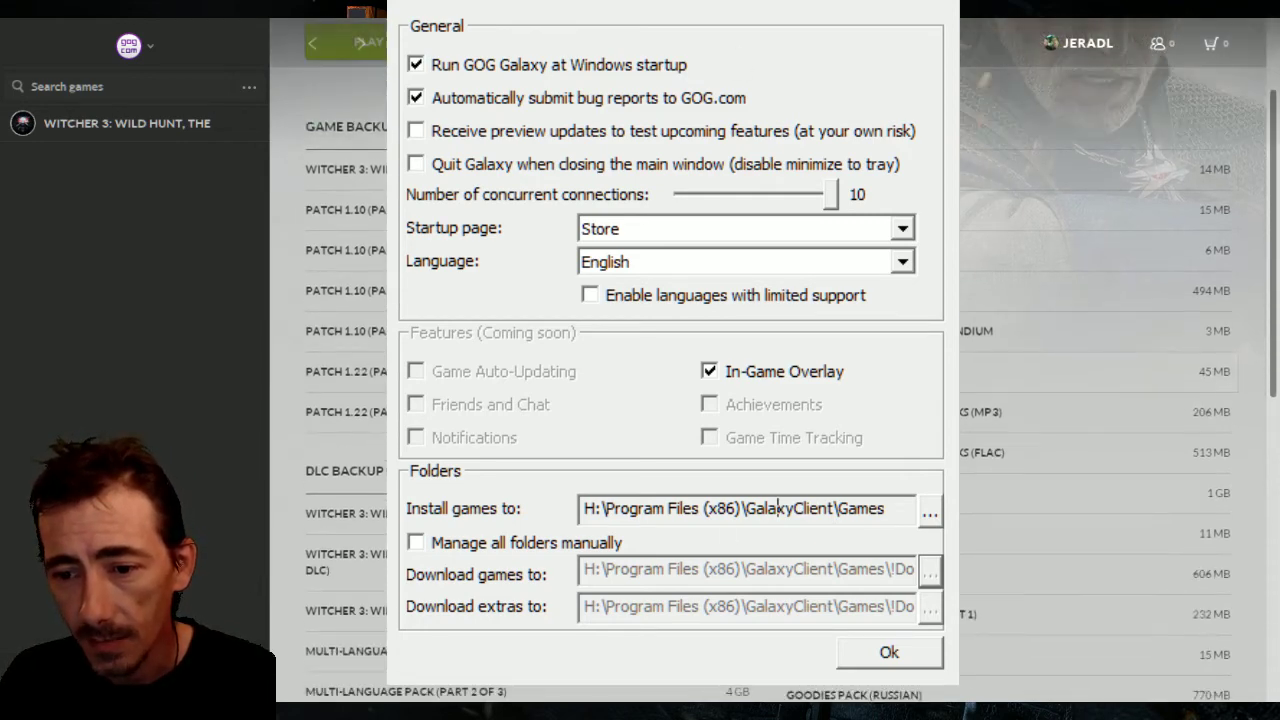
pyautogui.scroll(-2, 1100, 360)
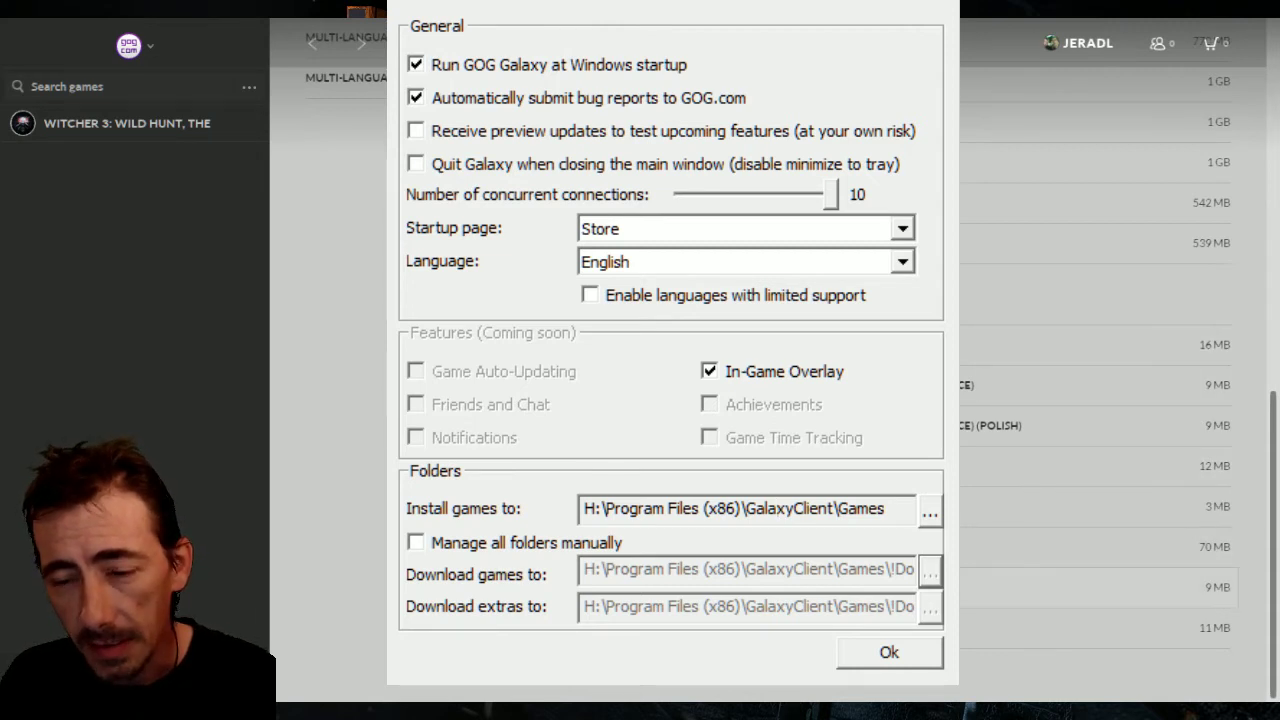
pyautogui.scroll(2, 1100, 400)
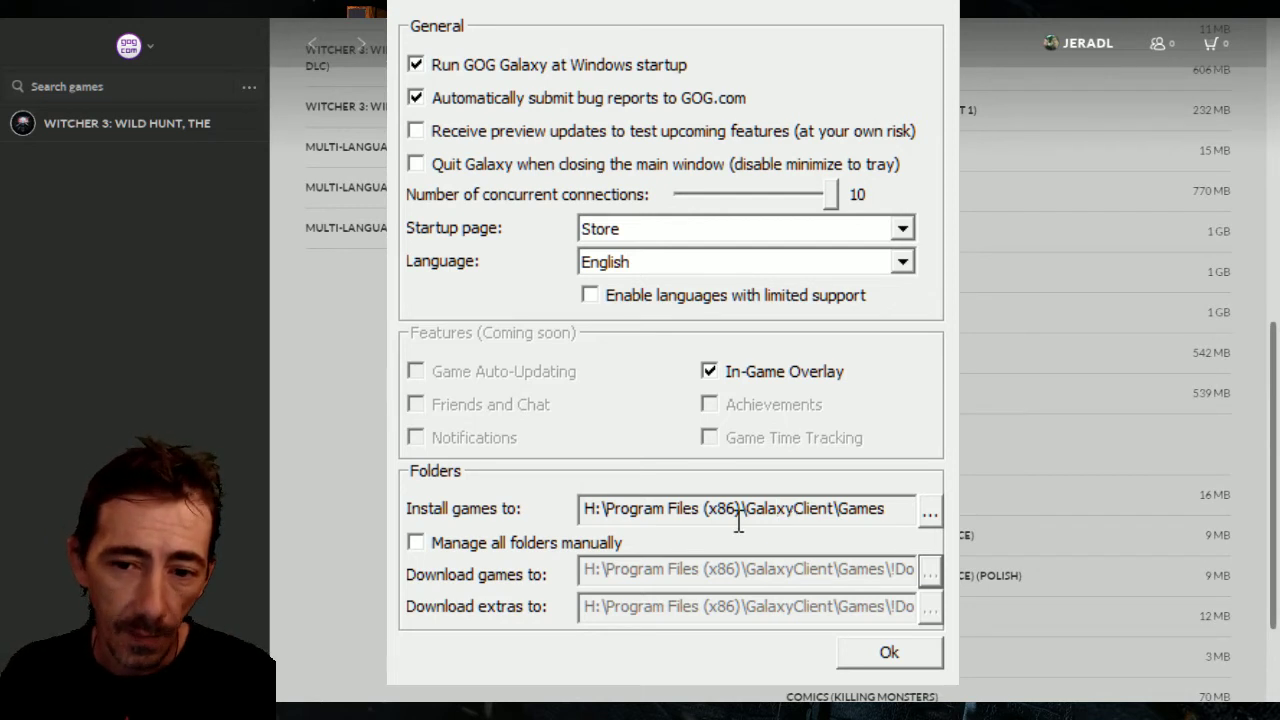
# Browse the game library directory to Program Files (x86) on the WD Black 1TB Drive (H:).
pyautogui.click(929, 508)
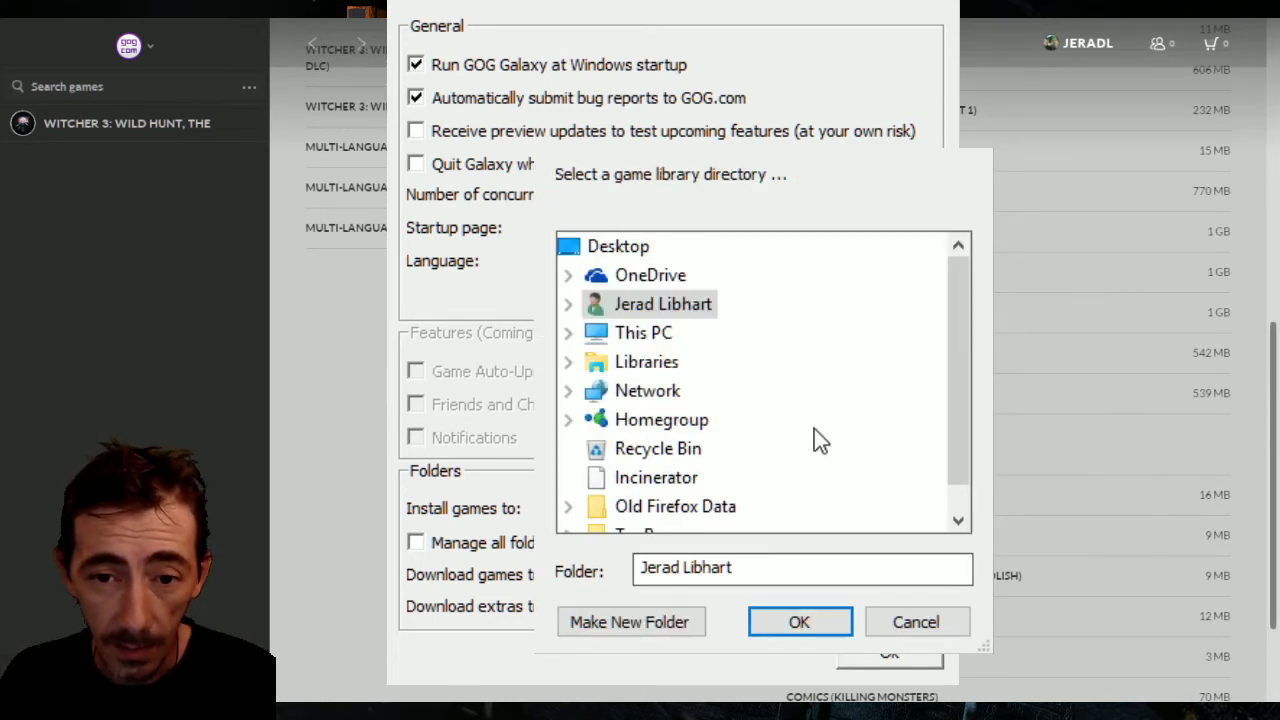
pyautogui.scroll(-1, 816, 440)
pyautogui.scroll(1, 814, 432)
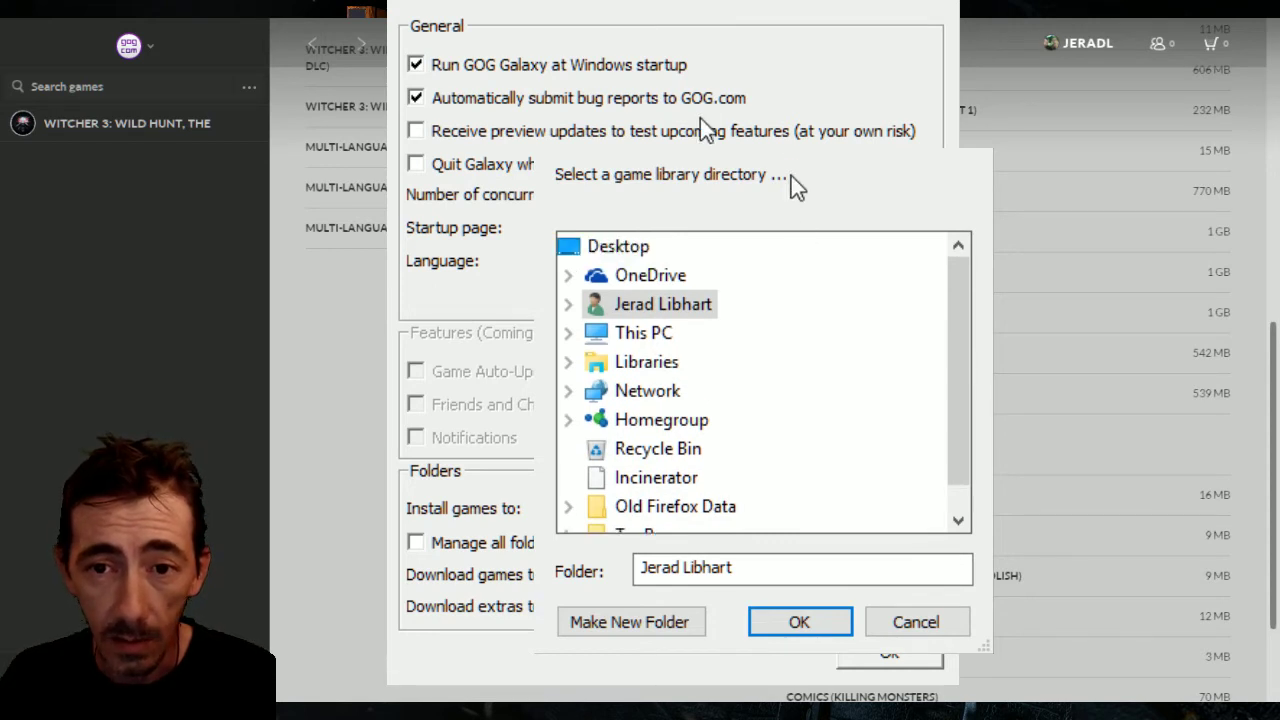
pyautogui.scroll(-1, 757, 443)
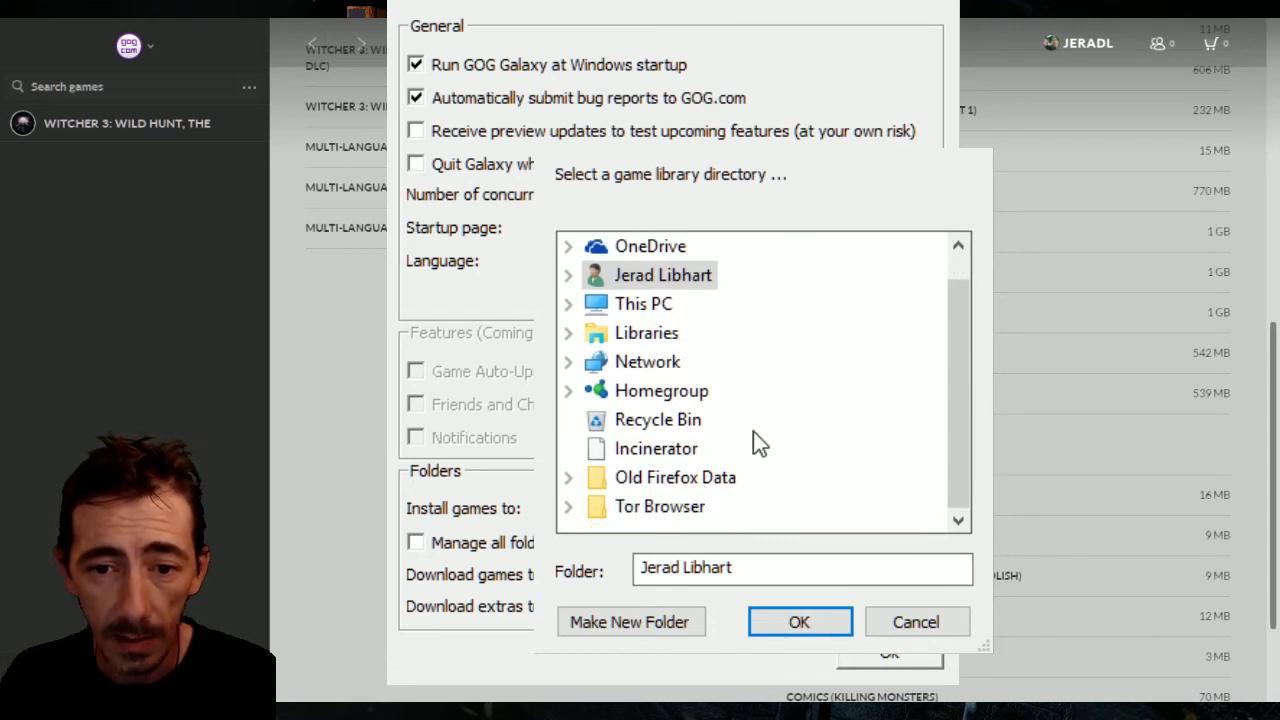
pyautogui.click(640, 305)
pyautogui.scroll(-5, 798, 450)
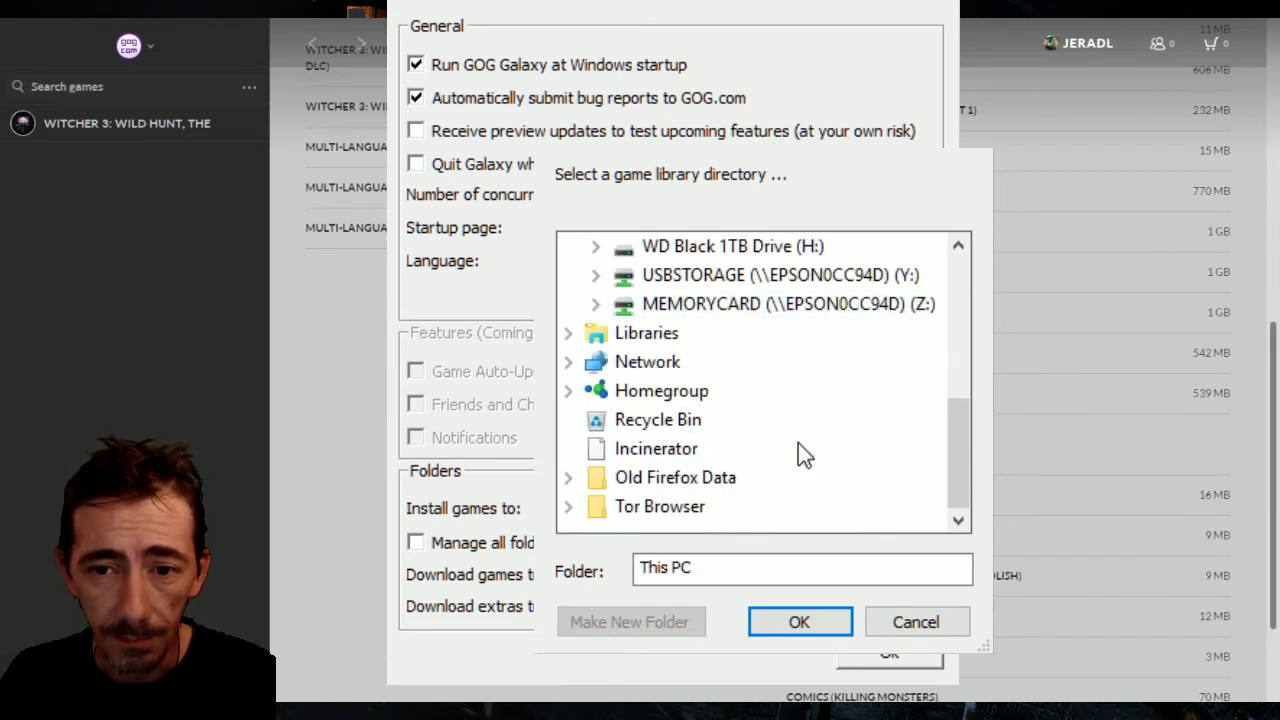
pyautogui.scroll(2, 800, 452)
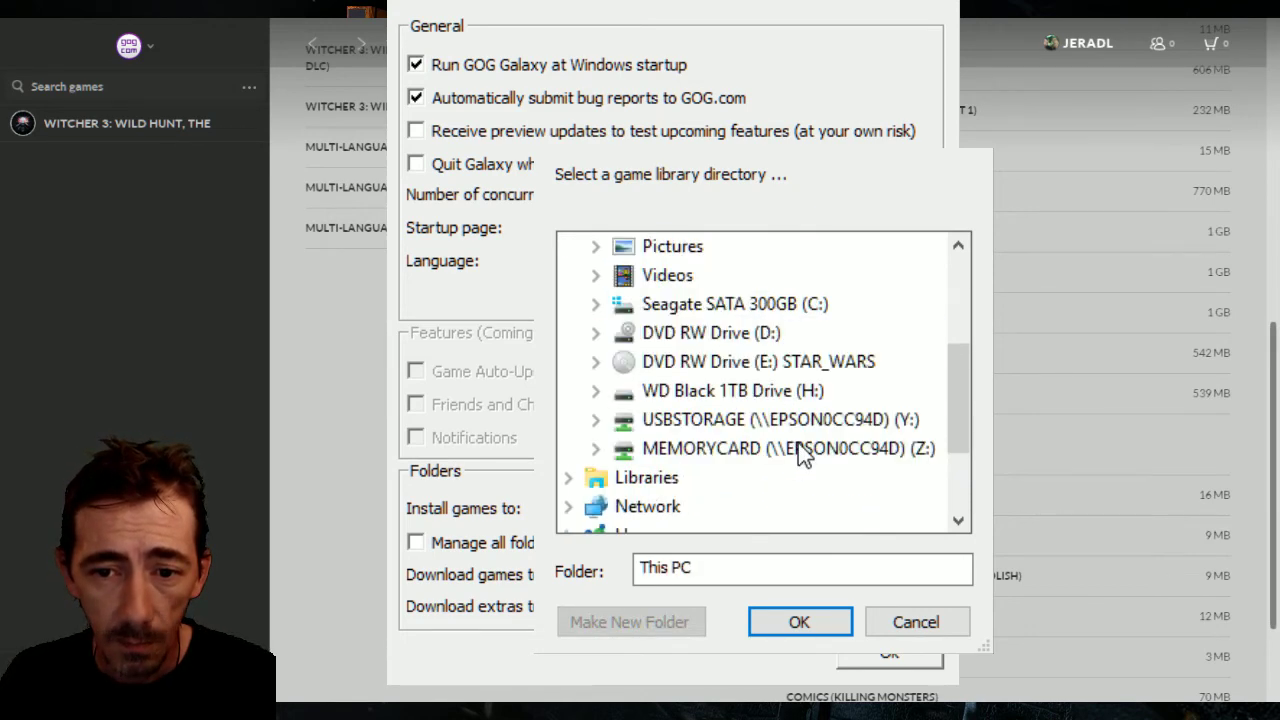
pyautogui.click(697, 398)
pyautogui.scroll(-5, 790, 460)
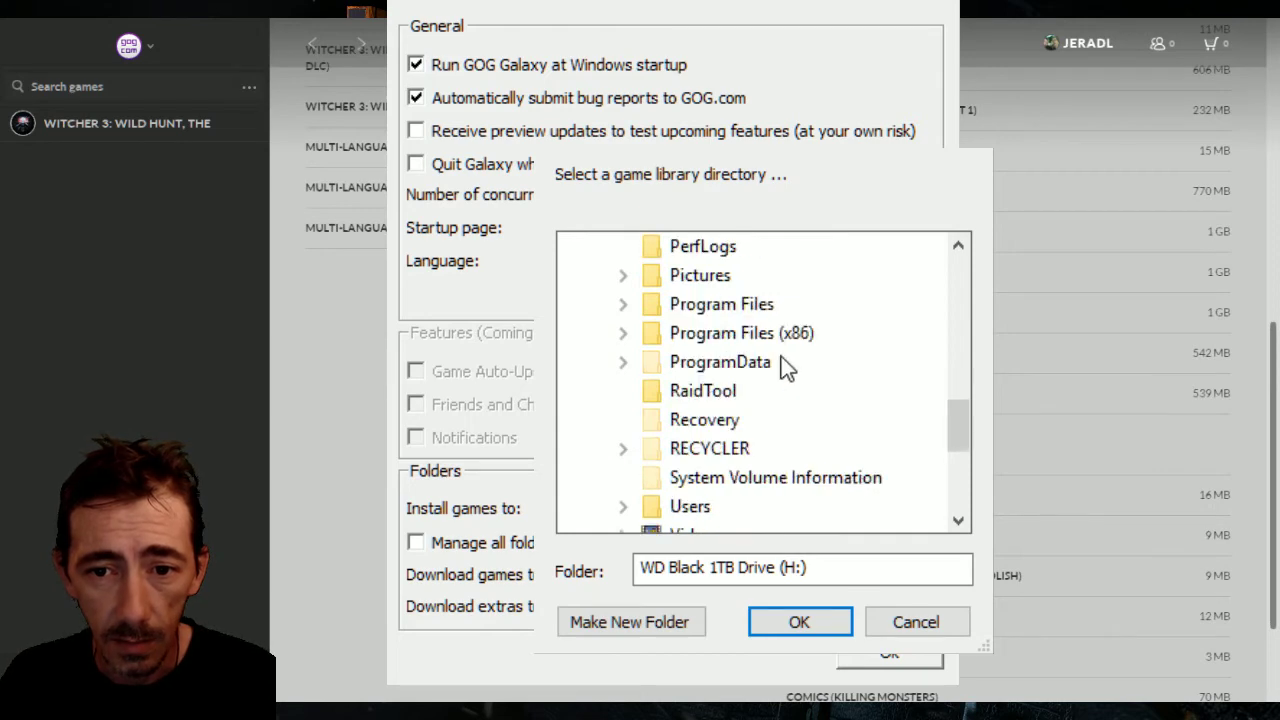
pyautogui.click(780, 335)
# Find the GOG Games folder inside Program Files (x86) and expand it to view its subfolders.
pyautogui.scroll(-6, 795, 350)
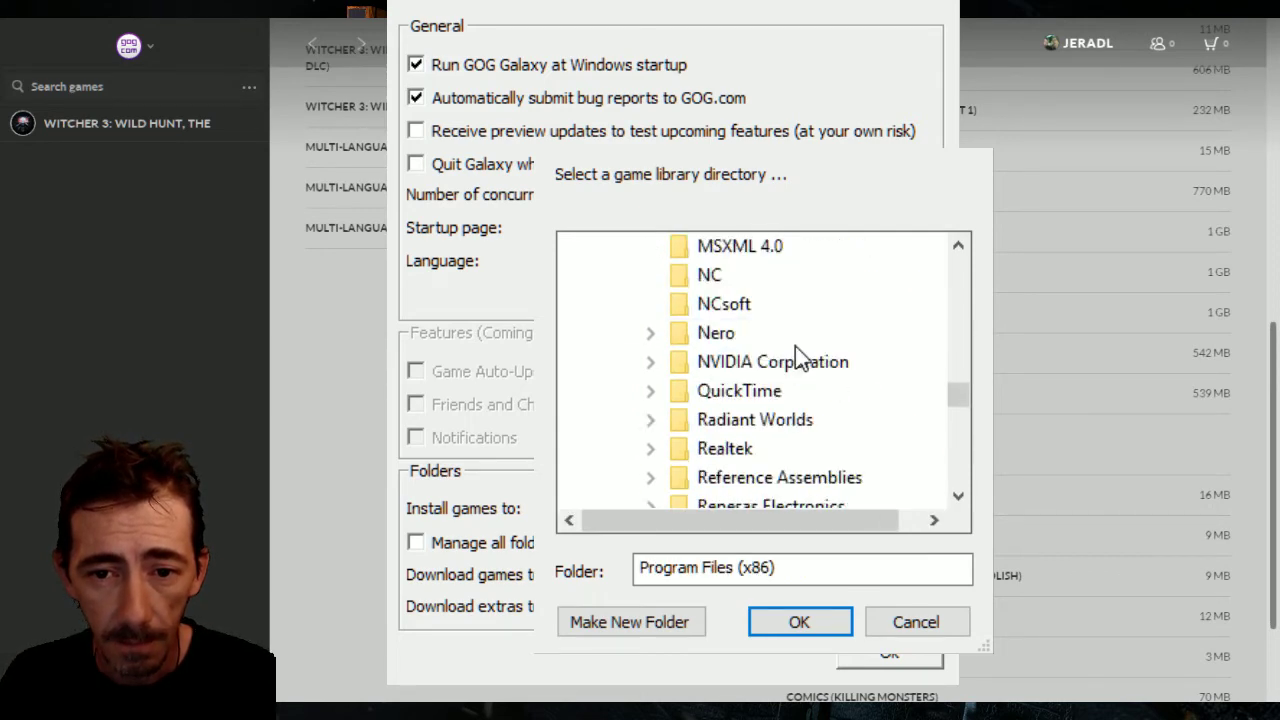
pyautogui.scroll(-5, 795, 346)
pyautogui.scroll(7, 795, 346)
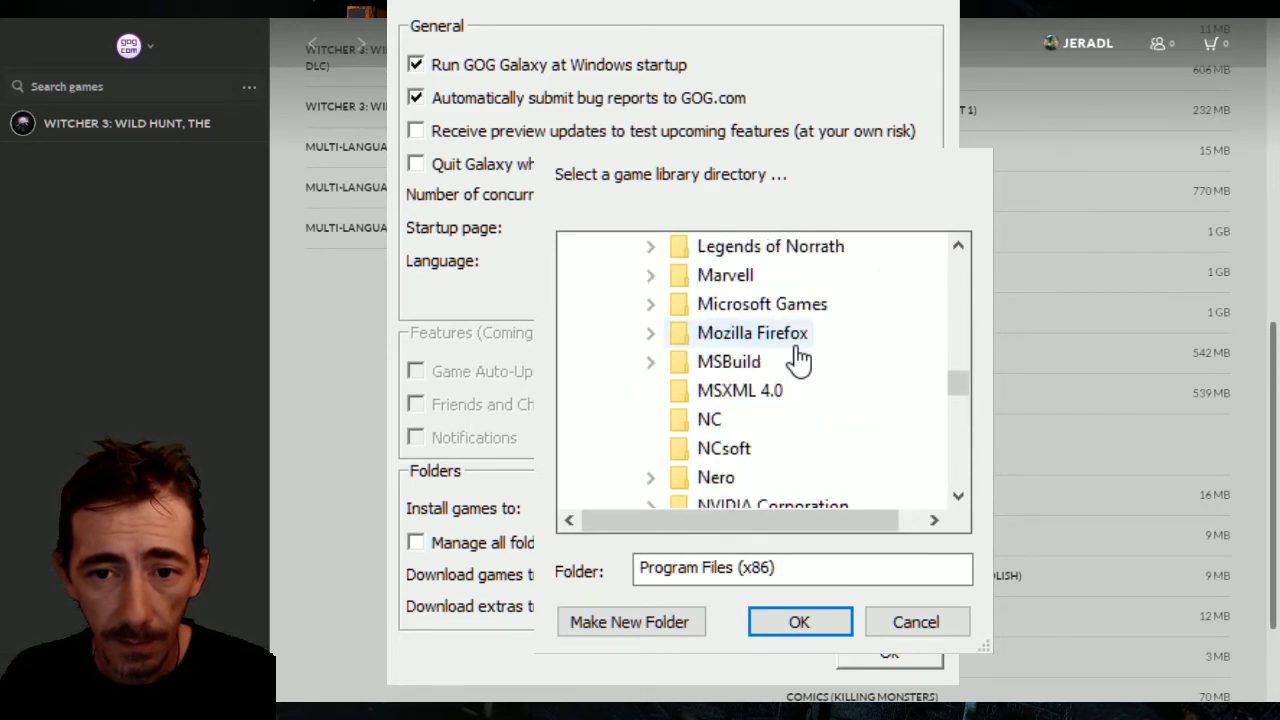
pyautogui.scroll(8, 797, 357)
pyautogui.scroll(-2, 797, 357)
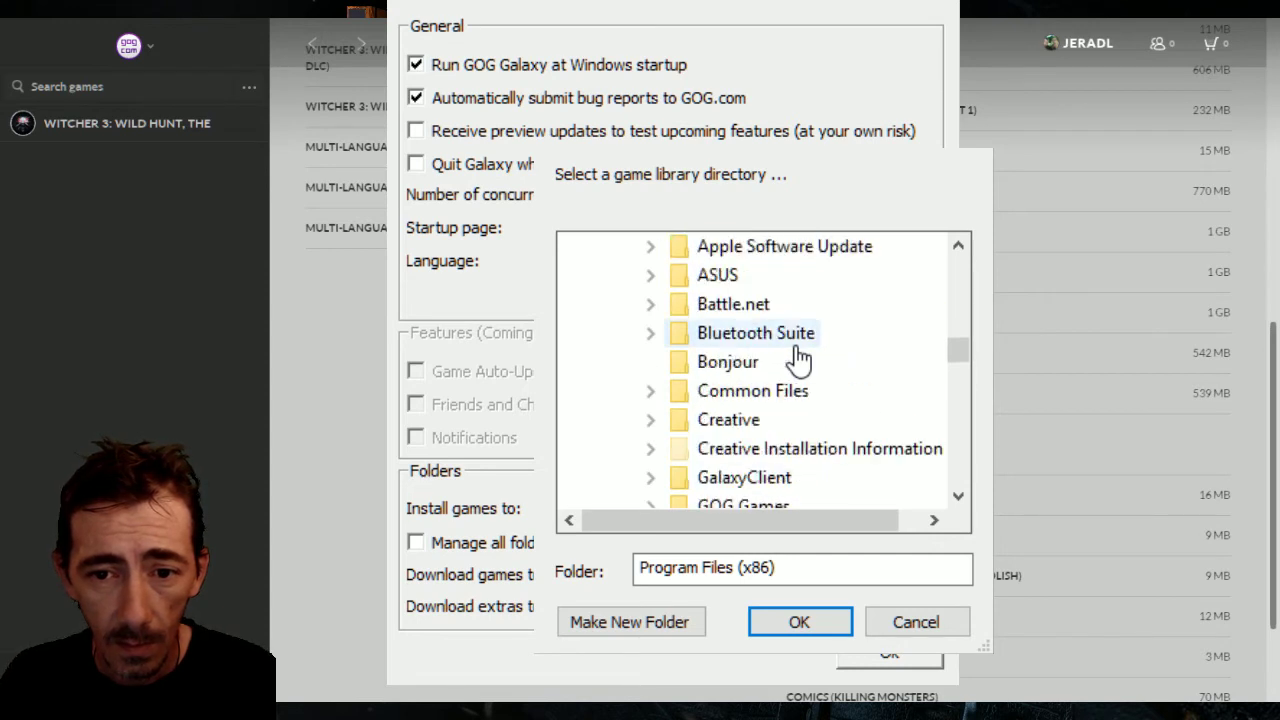
pyautogui.scroll(-2, 796, 356)
pyautogui.doubleClick(745, 363)
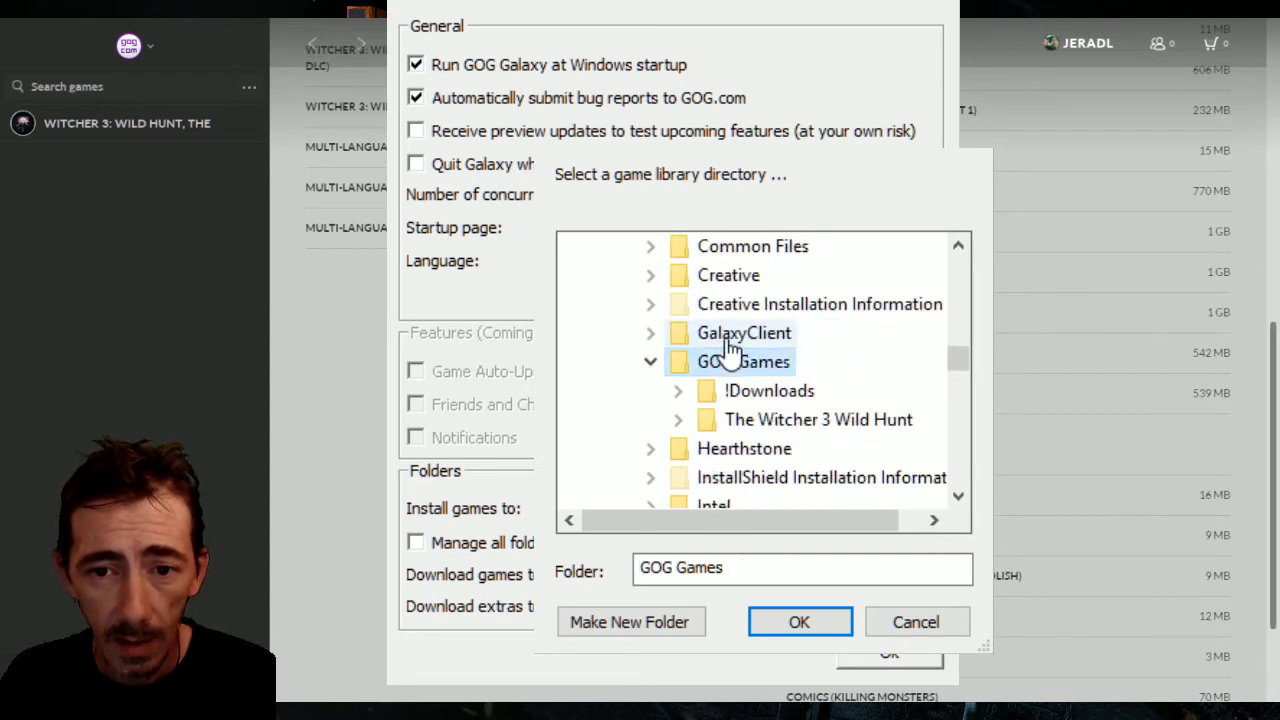
# Expand GalaxyClient, its Games and !Downloads folders, and the_witcher_3_wild_hunt_game to examine where the downloaded extras are stored.
pyautogui.doubleClick(729, 340)
pyautogui.doubleClick(766, 340)
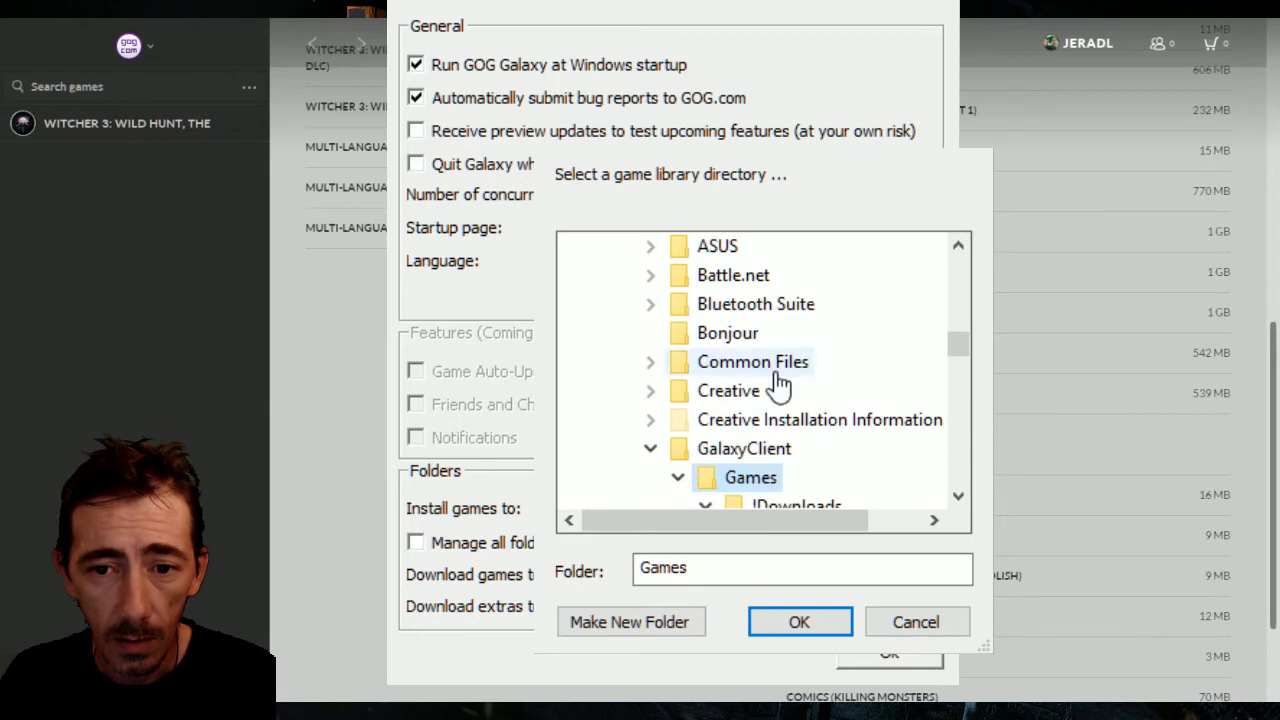
pyautogui.scroll(-2, 835, 440)
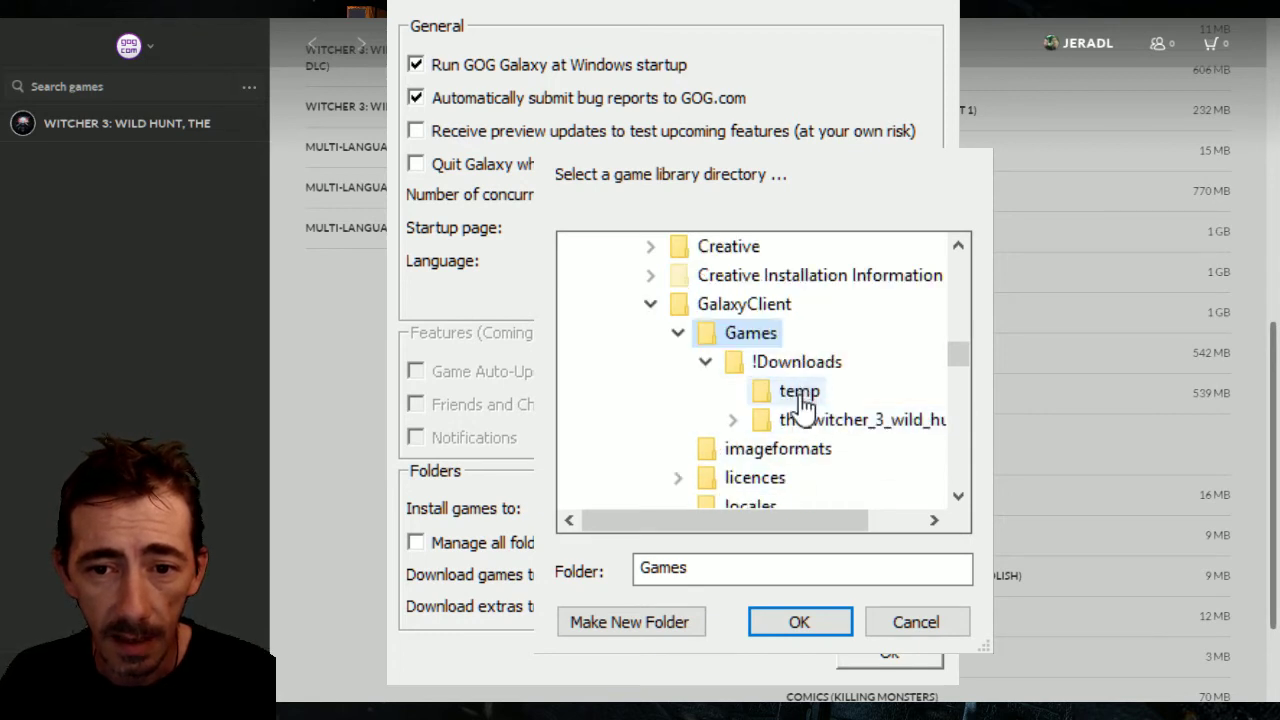
pyautogui.click(800, 366)
pyautogui.doubleClick(822, 425)
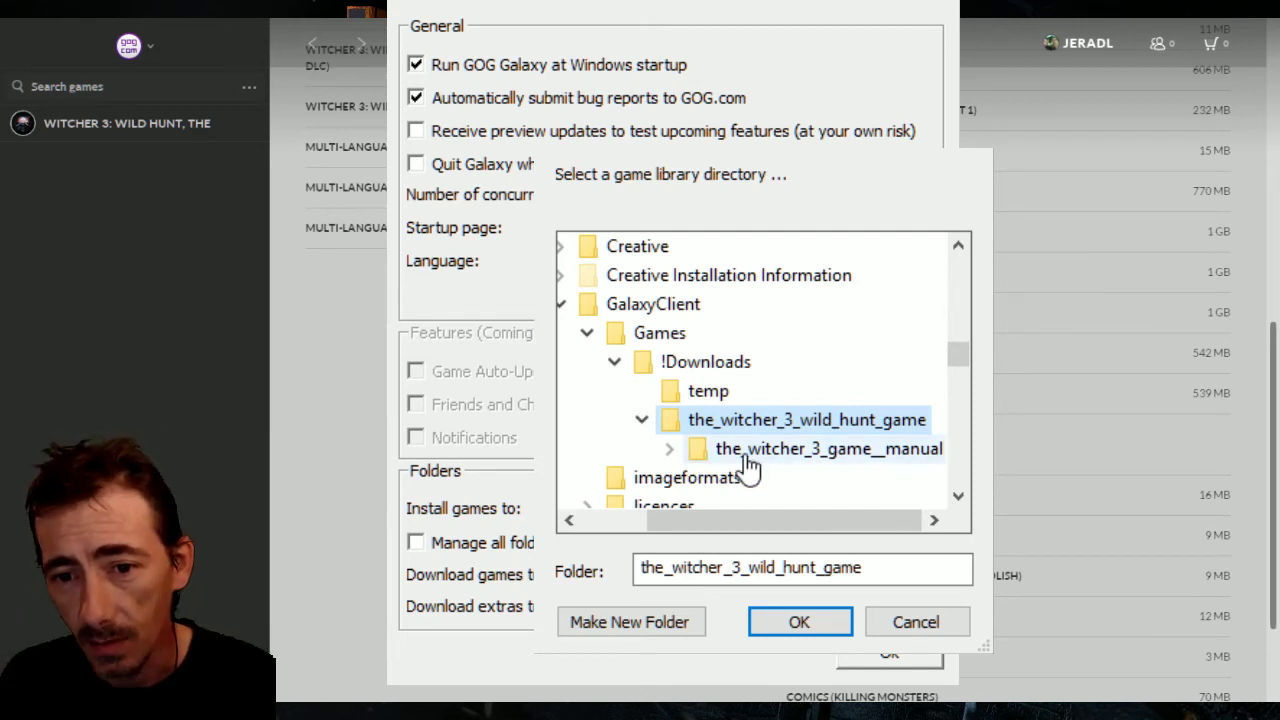
# Collapse GalaxyClient's Games folder and expand the !Downloads folder in GOG Games to compare its contents.
pyautogui.click(613, 362)
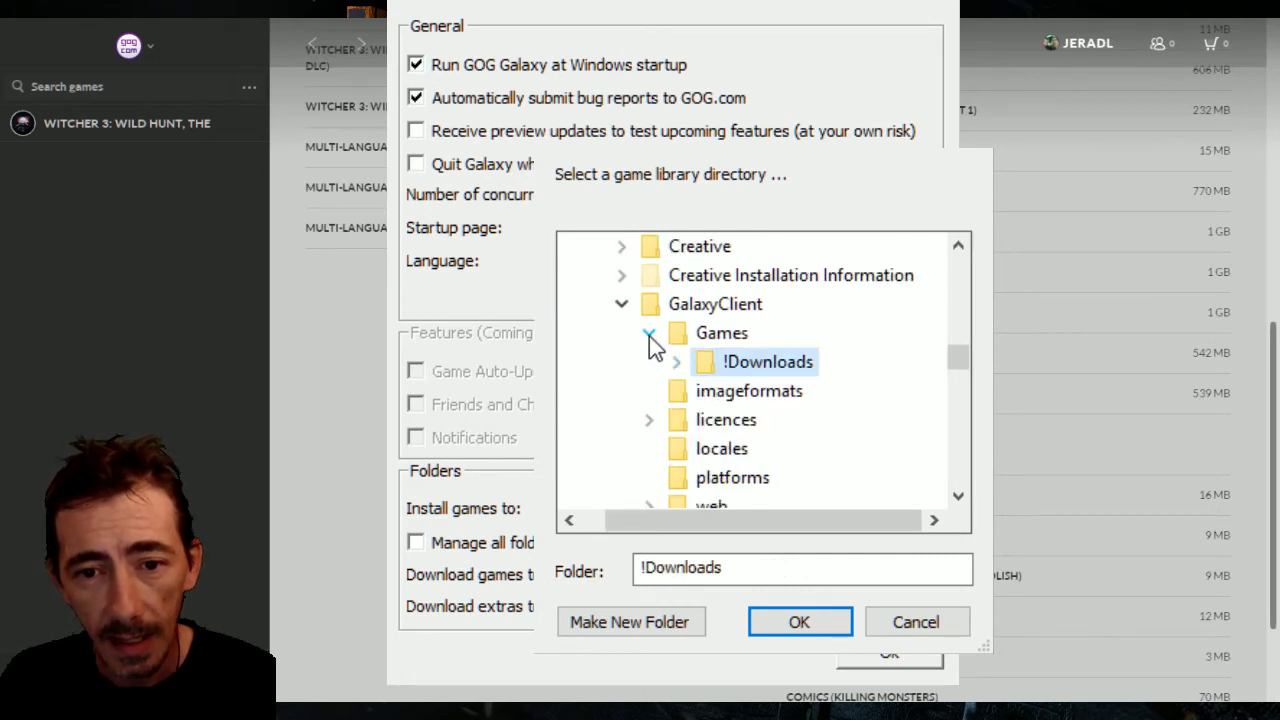
pyautogui.click(649, 336)
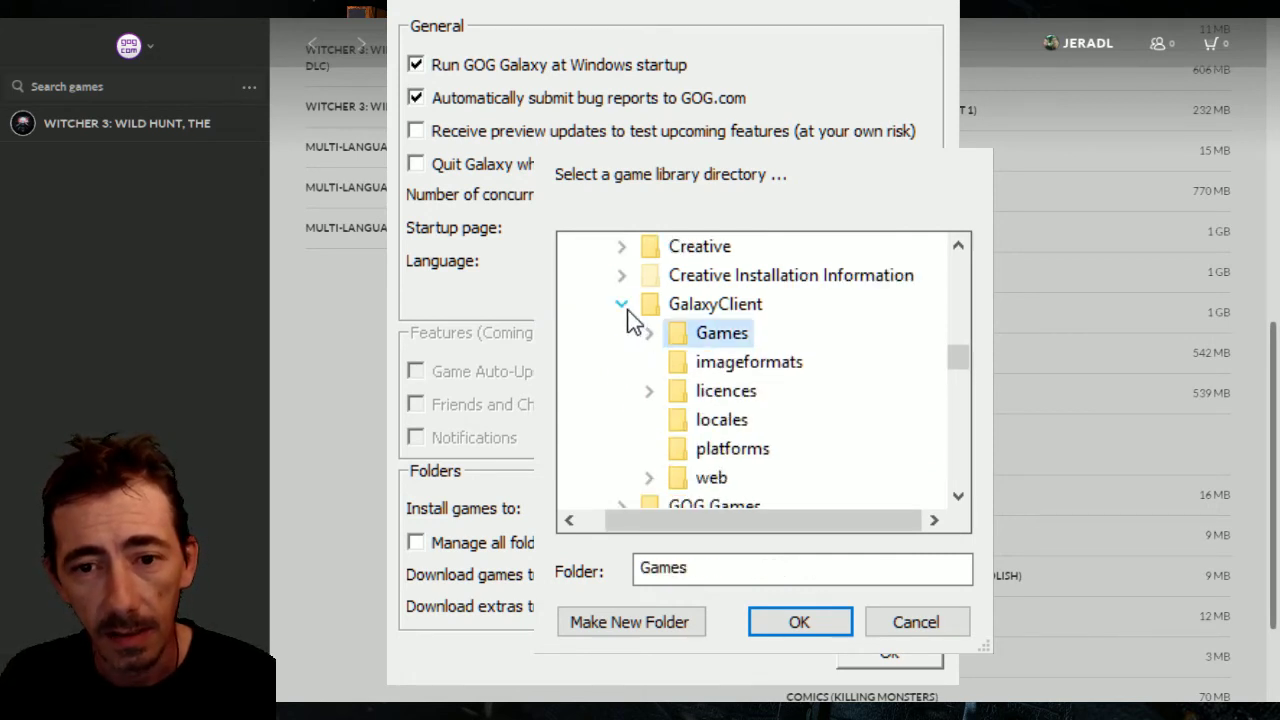
pyautogui.scroll(-2, 705, 395)
pyautogui.doubleClick(706, 366)
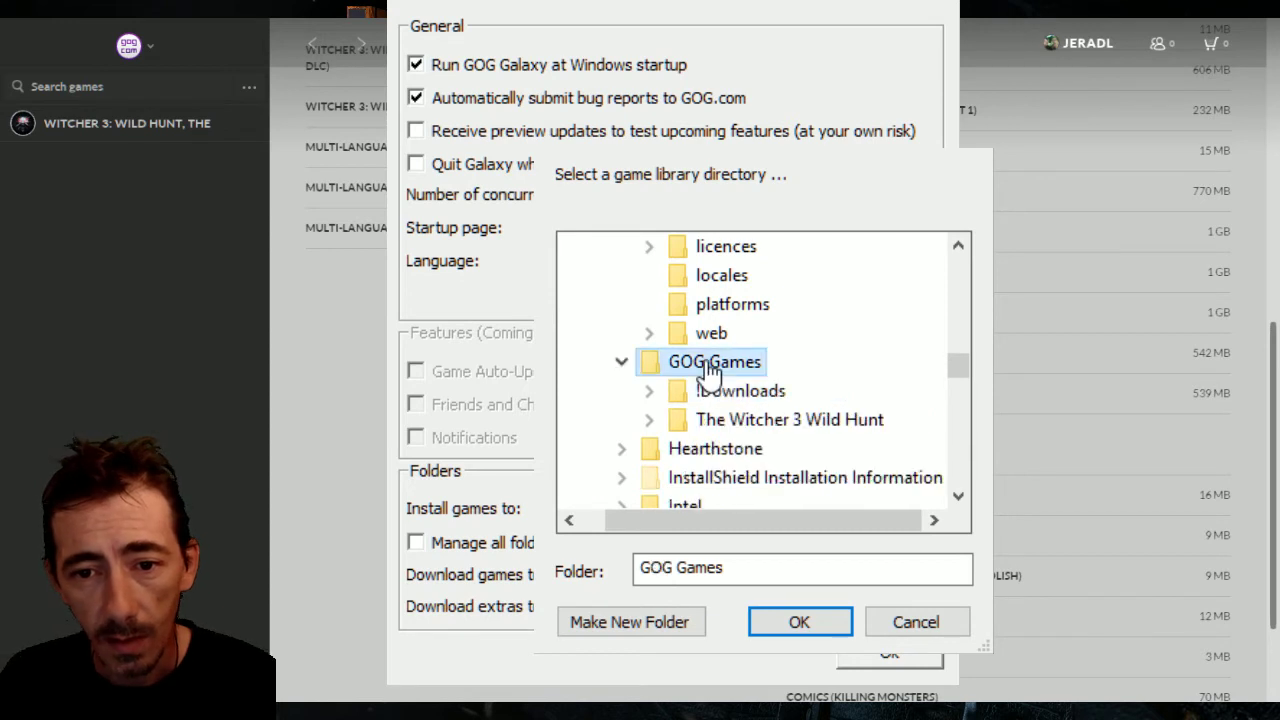
pyautogui.doubleClick(712, 393)
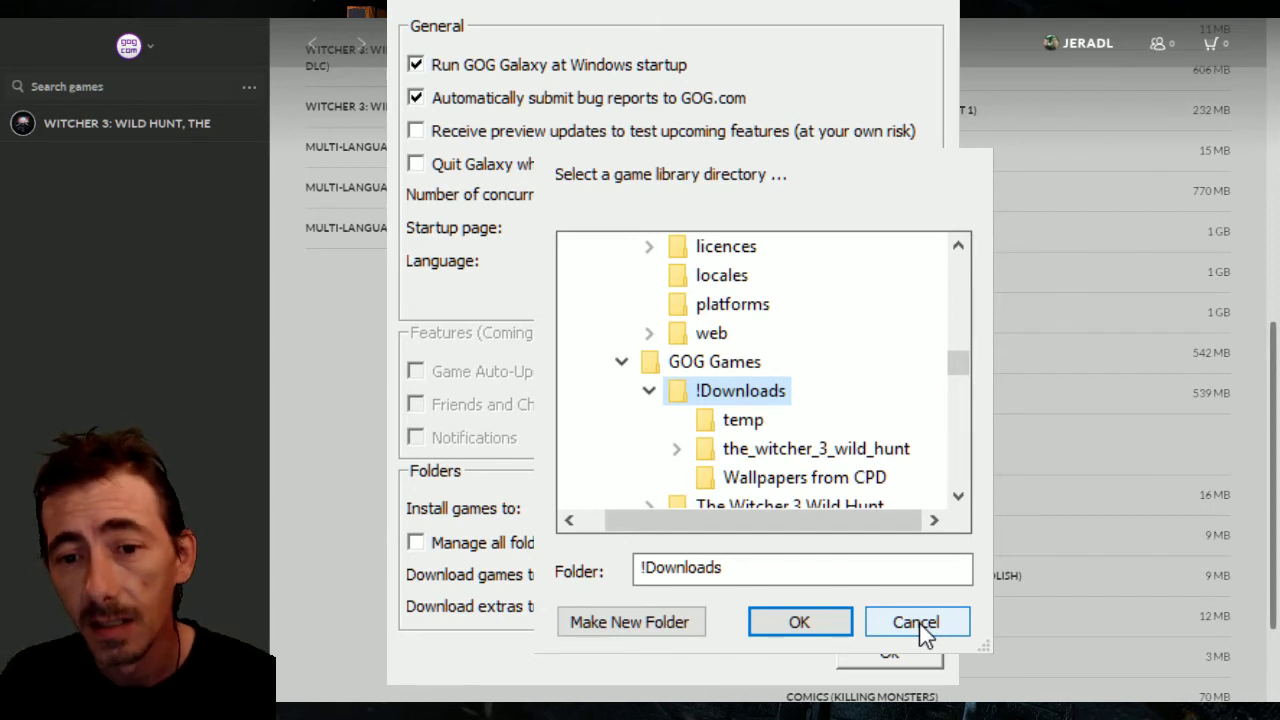
# Collapse GalaxyClient, review the GOG Games subfolders once more, and leave the directory selection without choosing a folder.
pyautogui.click(620, 364)
pyautogui.scroll(2, 722, 365)
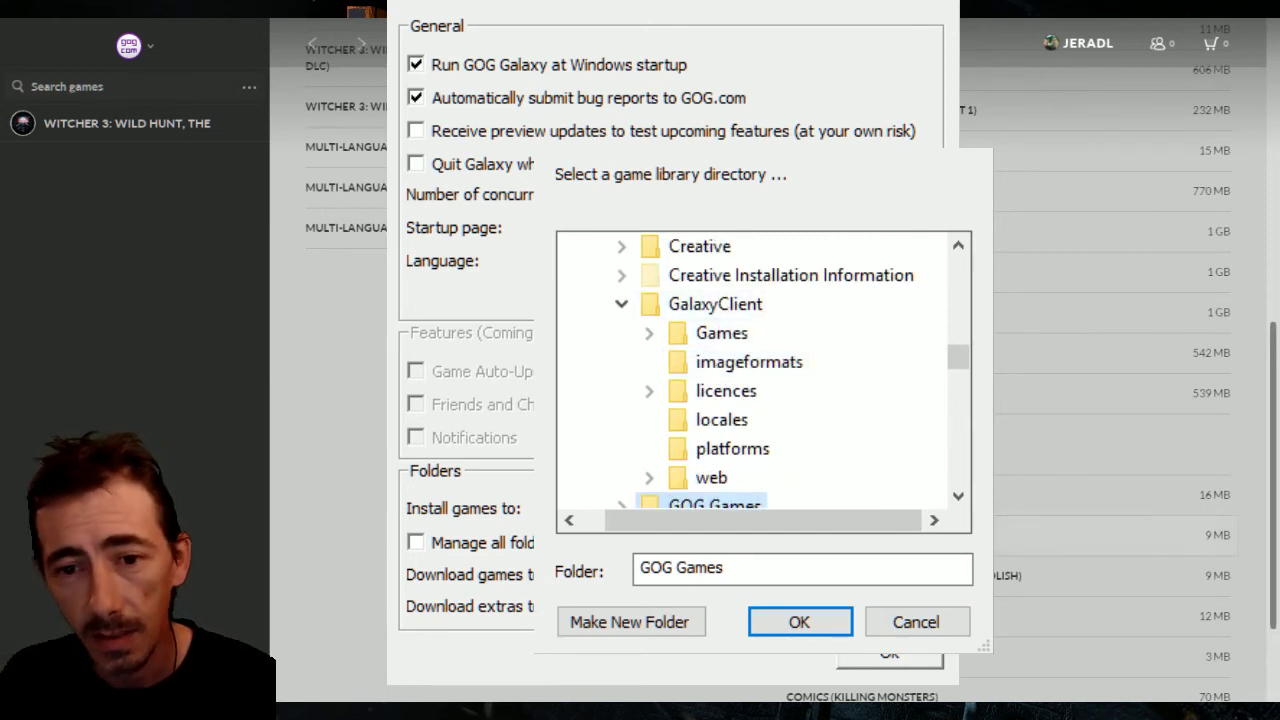
pyautogui.click(622, 306)
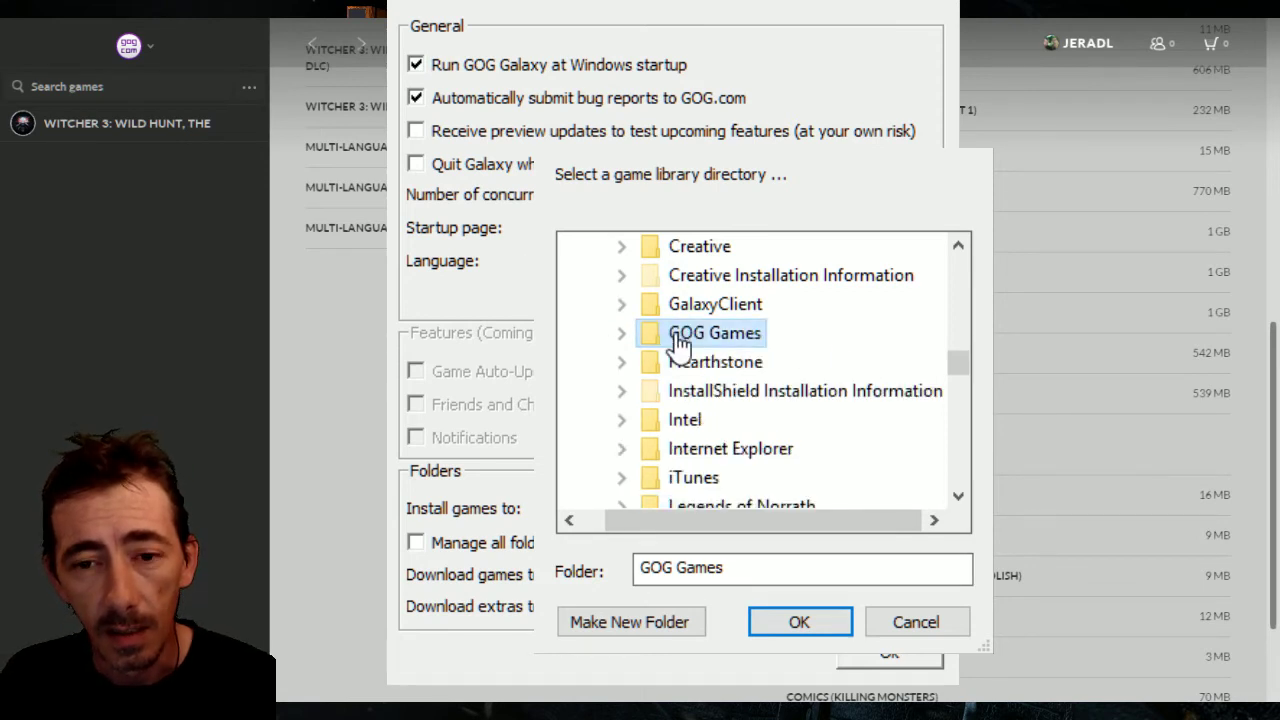
pyautogui.doubleClick(680, 340)
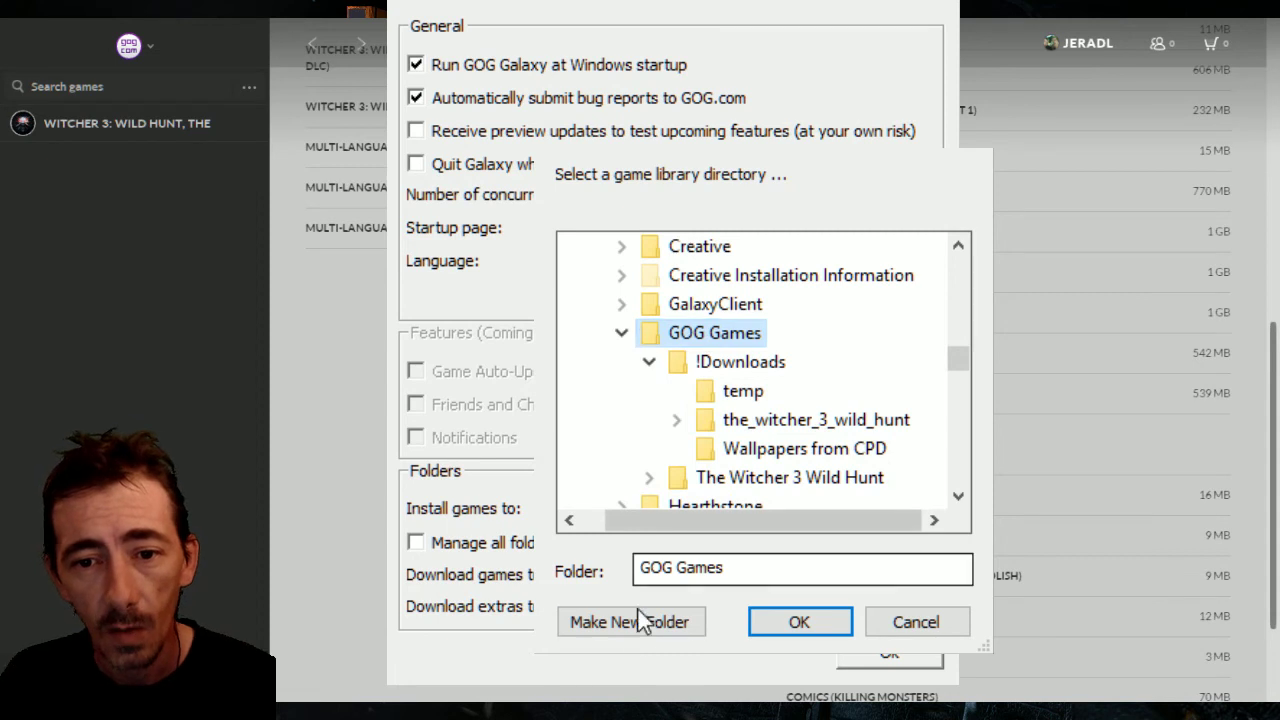
pyautogui.click(621, 333)
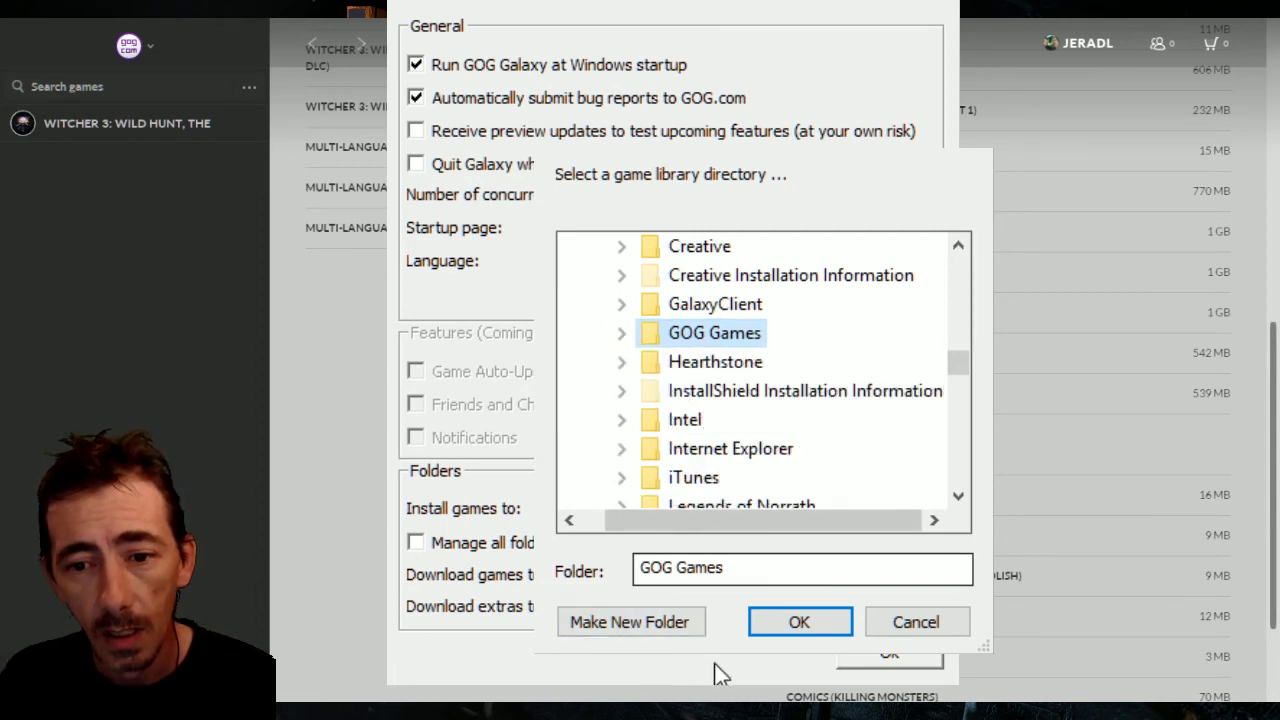
pyautogui.click(918, 626)
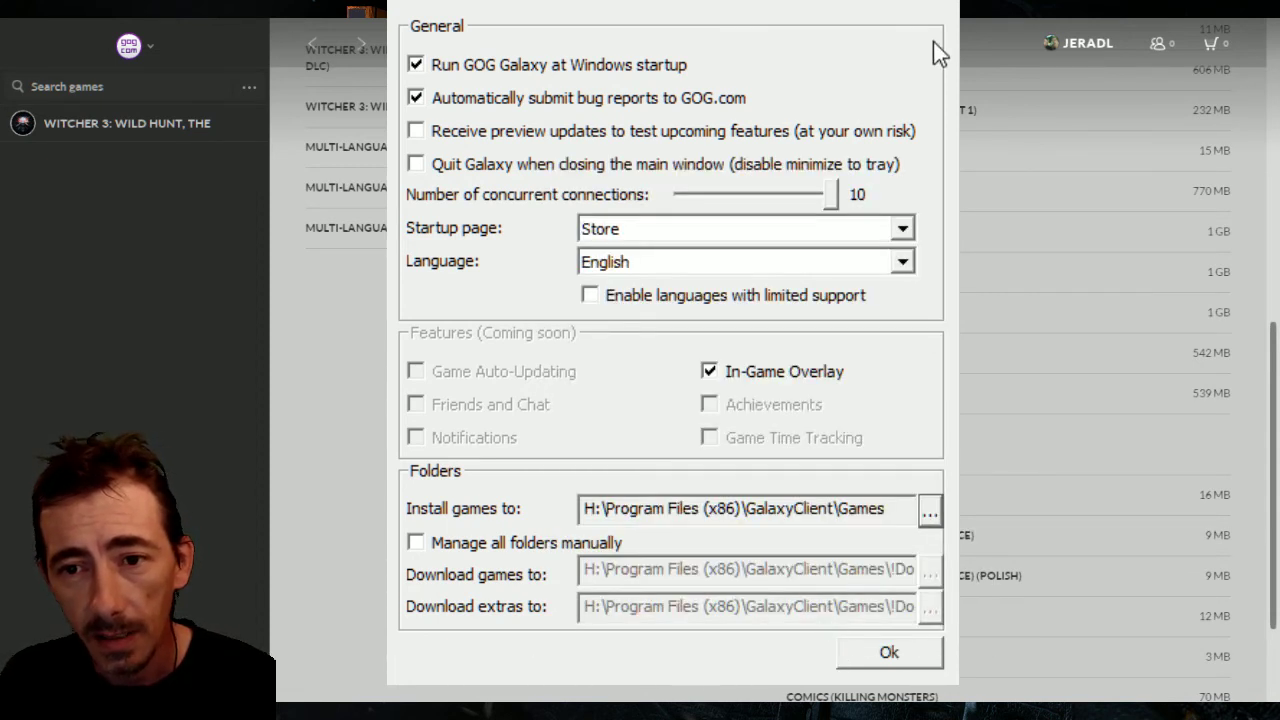
# Close the settings and examine the backup copies, patches, DLC and extras listed on The Witcher 3: Wild Hunt page.
pyautogui.press('Escape')
pyautogui.scroll(5, 439, 172)
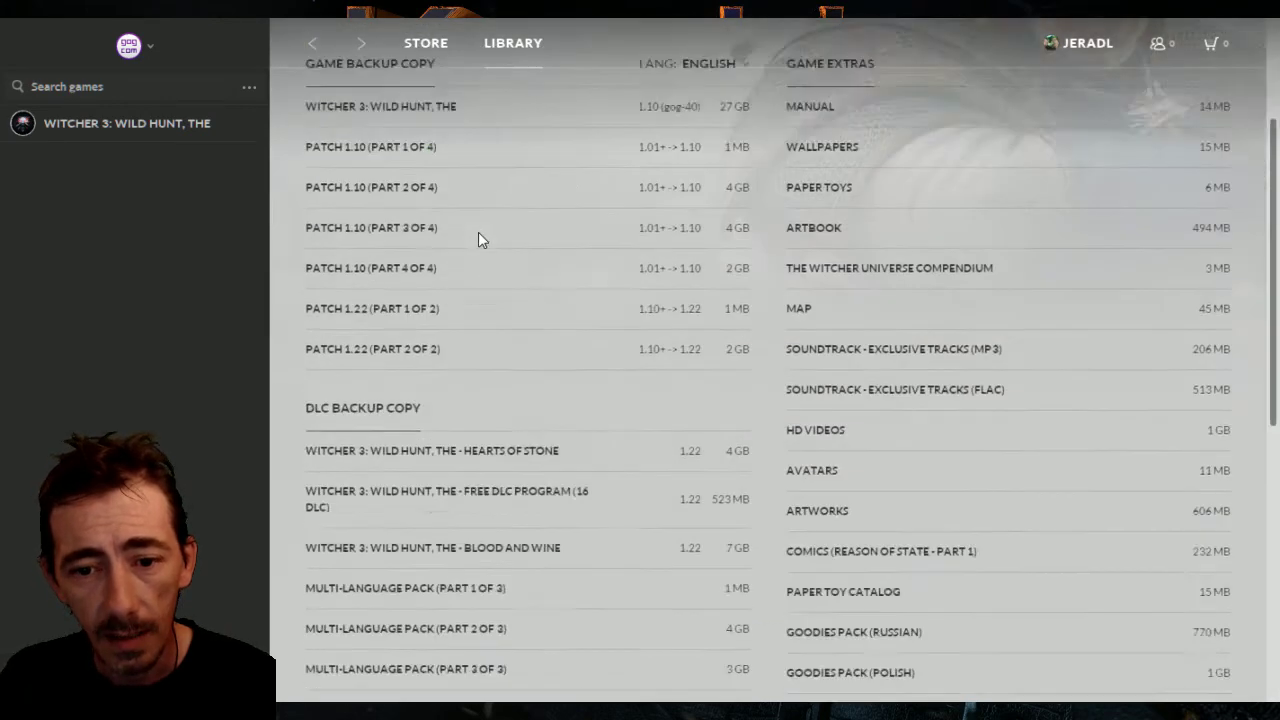
pyautogui.scroll(-2, 478, 240)
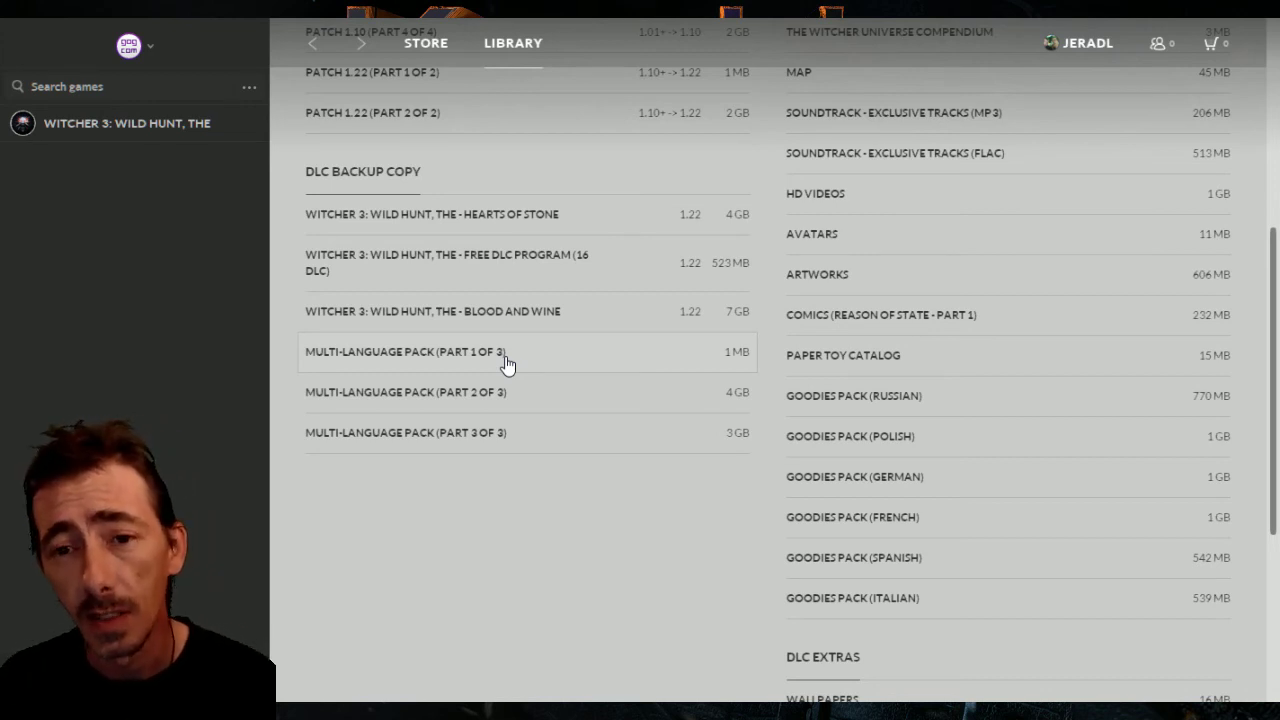
pyautogui.scroll(5, 508, 360)
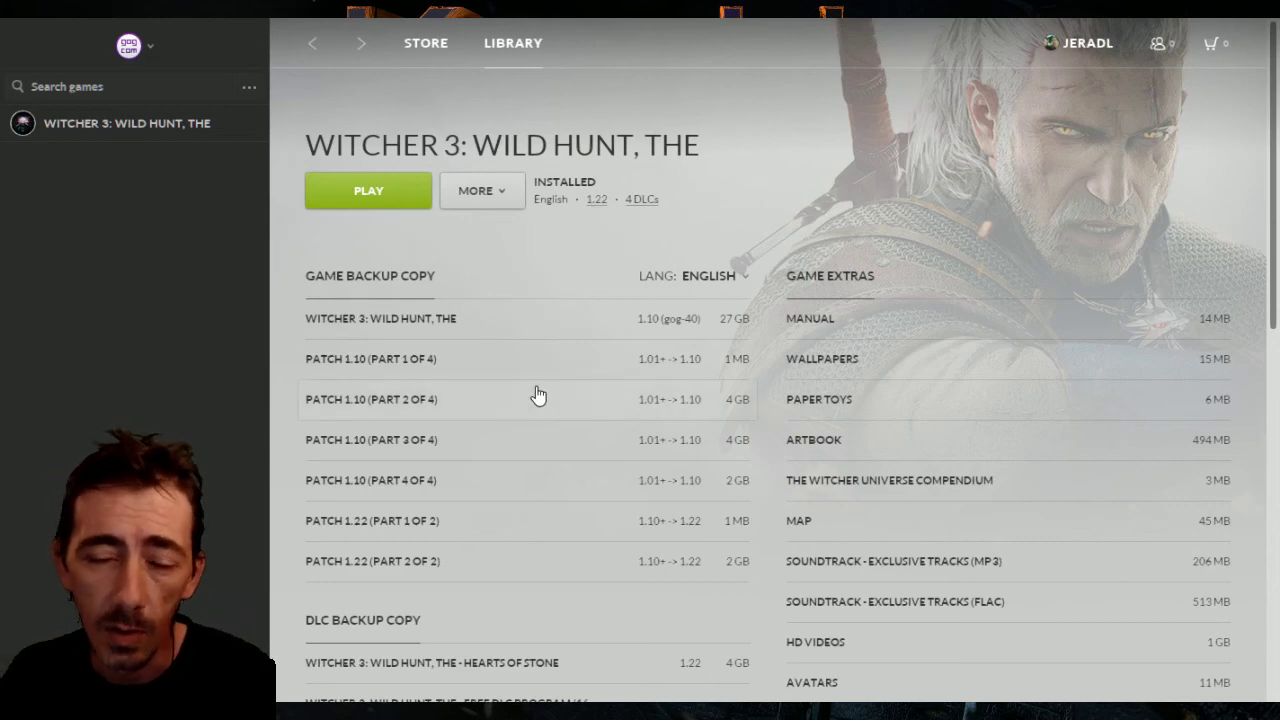
pyautogui.scroll(-3, 538, 396)
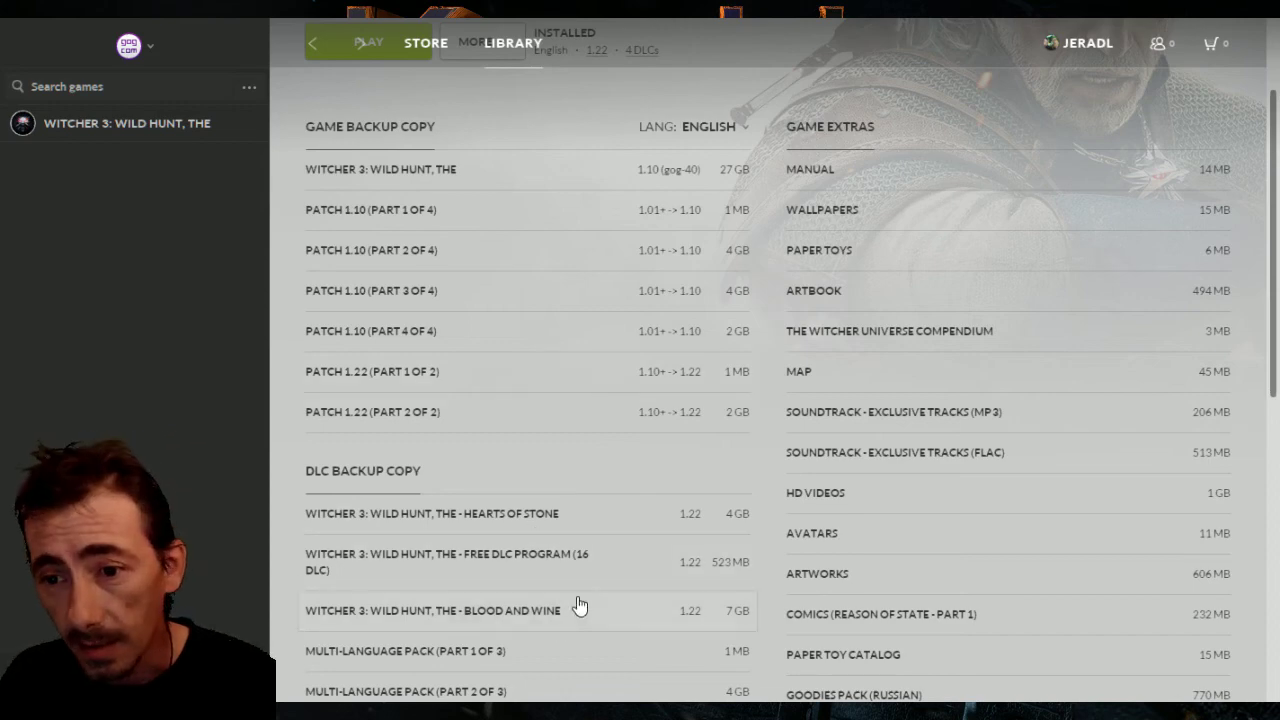
pyautogui.scroll(3, 575, 340)
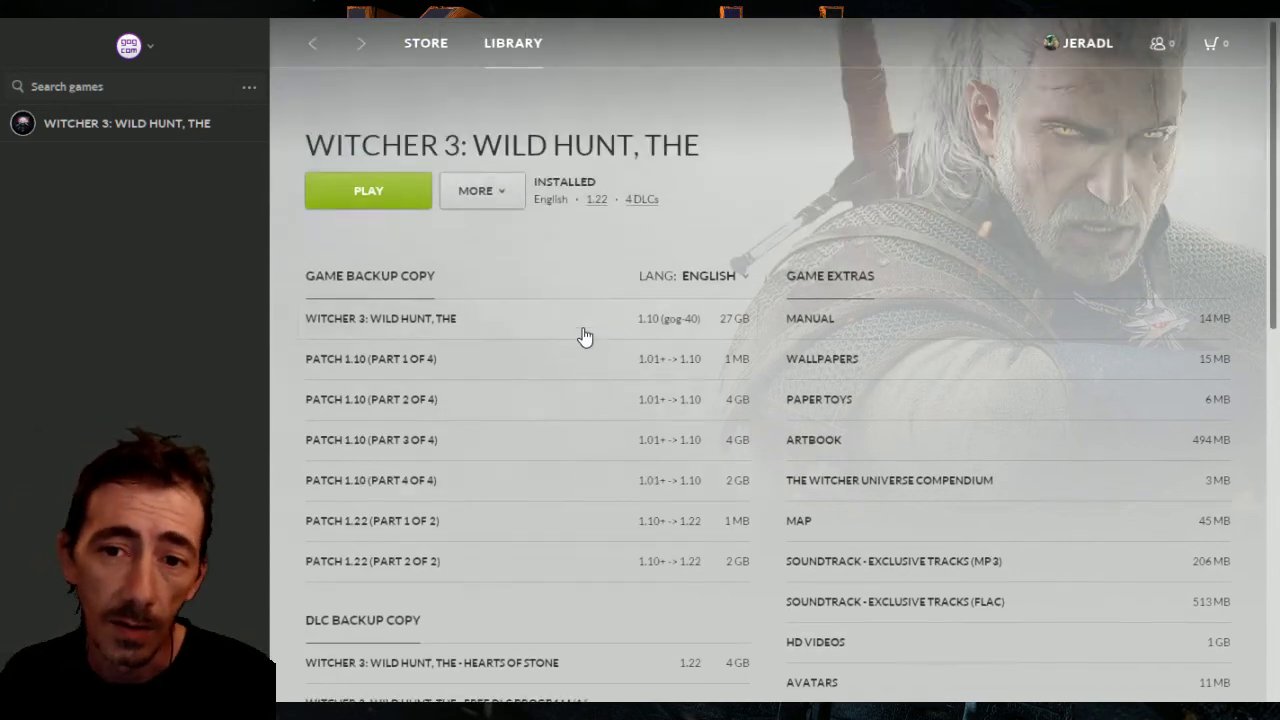
pyautogui.scroll(-3, 585, 337)
pyautogui.scroll(3, 585, 337)
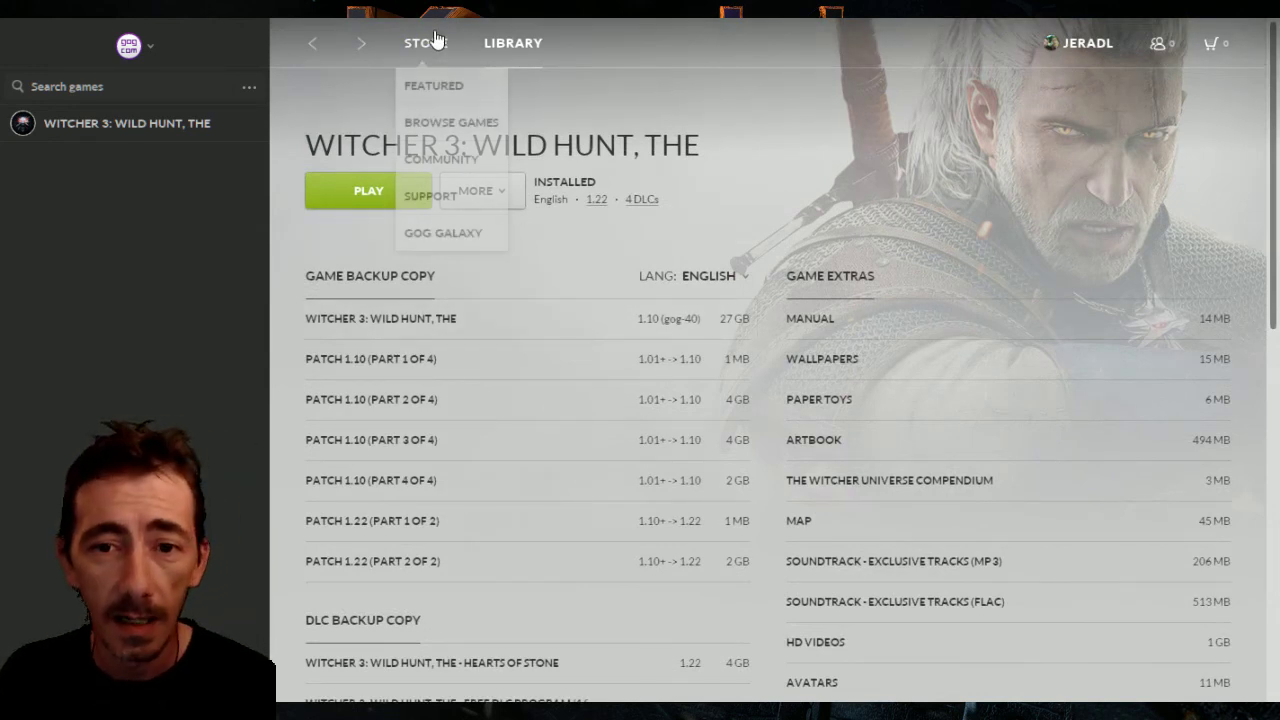
# Show the full game collection in the library, and open the settings to review the install and download folders before closing them.
pyautogui.click(505, 48)
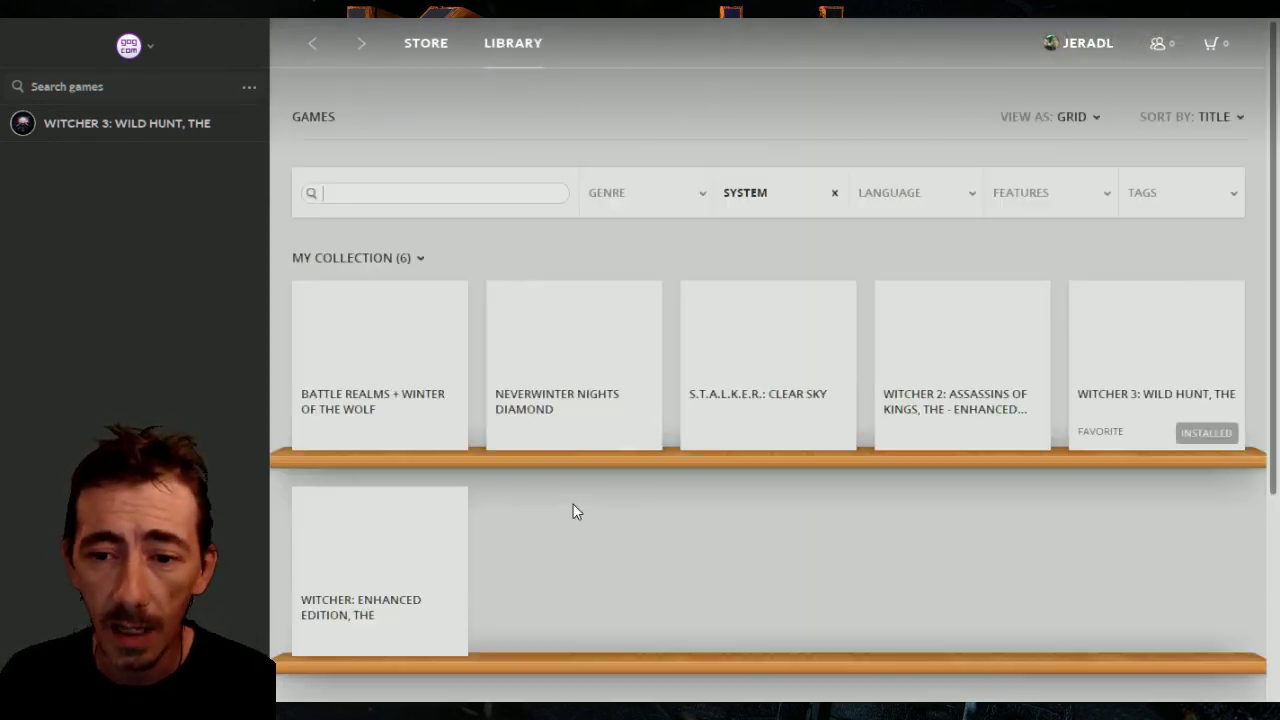
pyautogui.moveTo(996, 366)
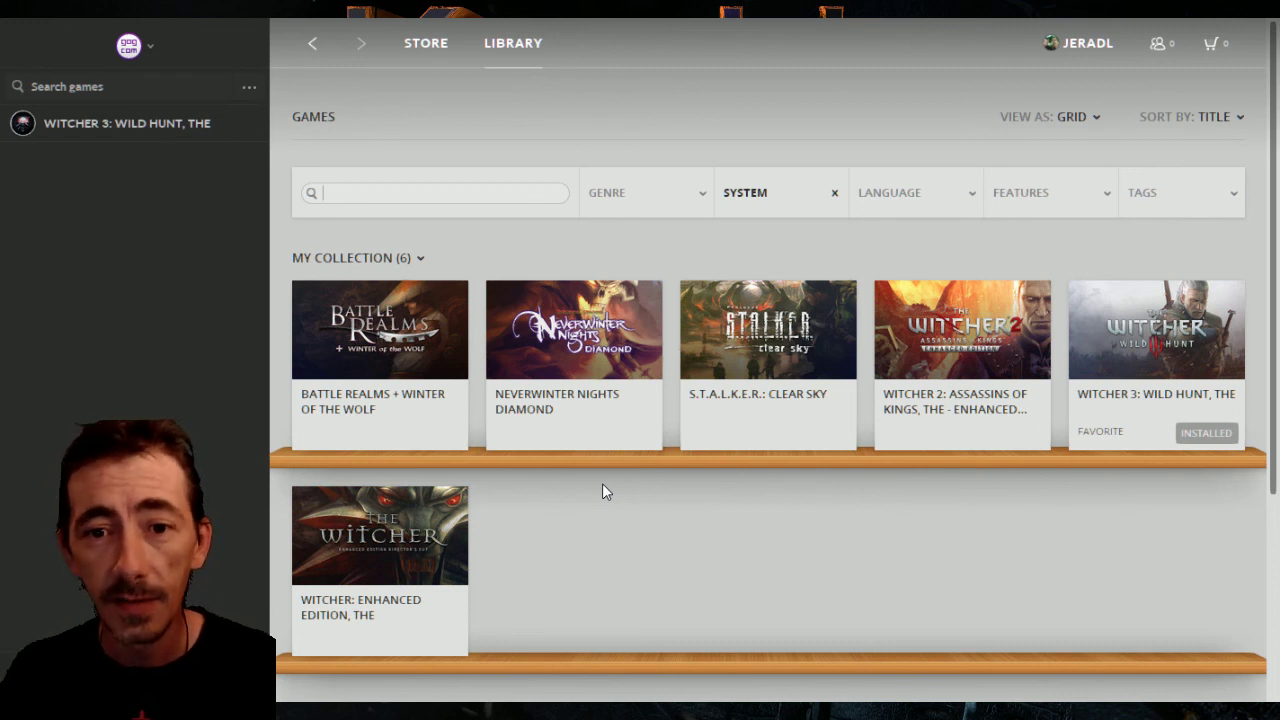
pyautogui.click(153, 52)
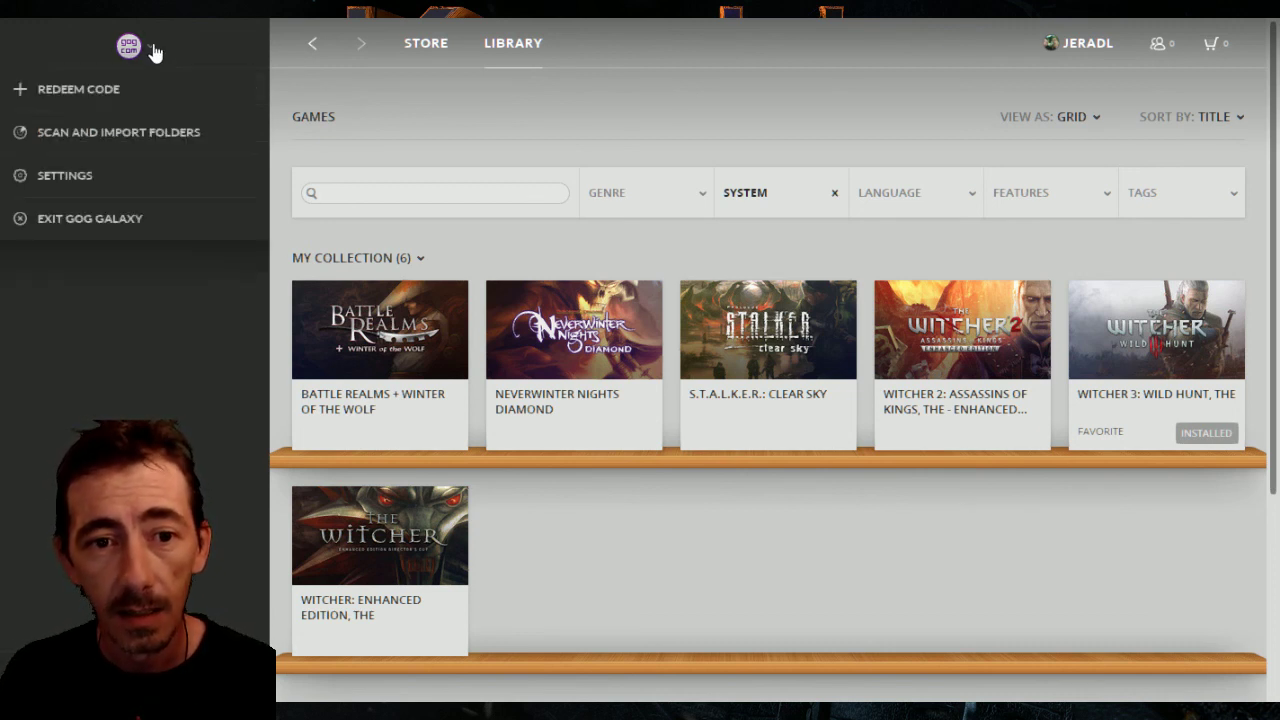
pyautogui.click(150, 180)
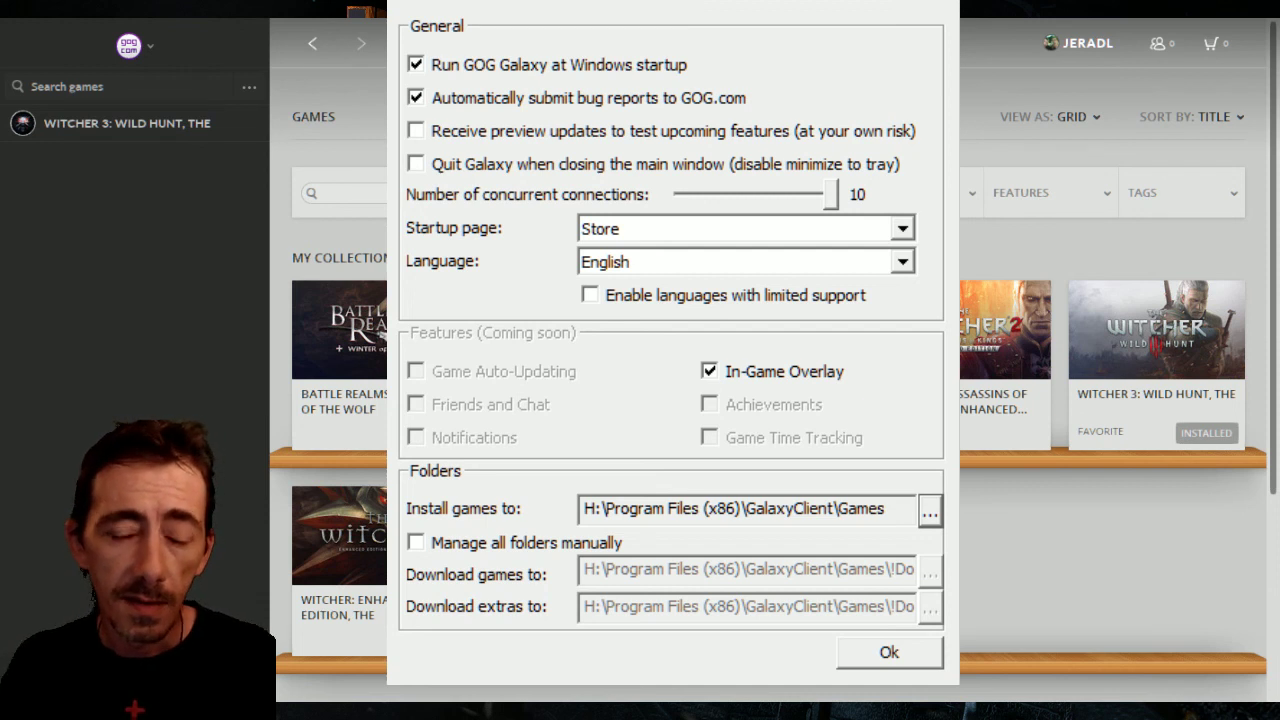
pyautogui.click(943, 8)
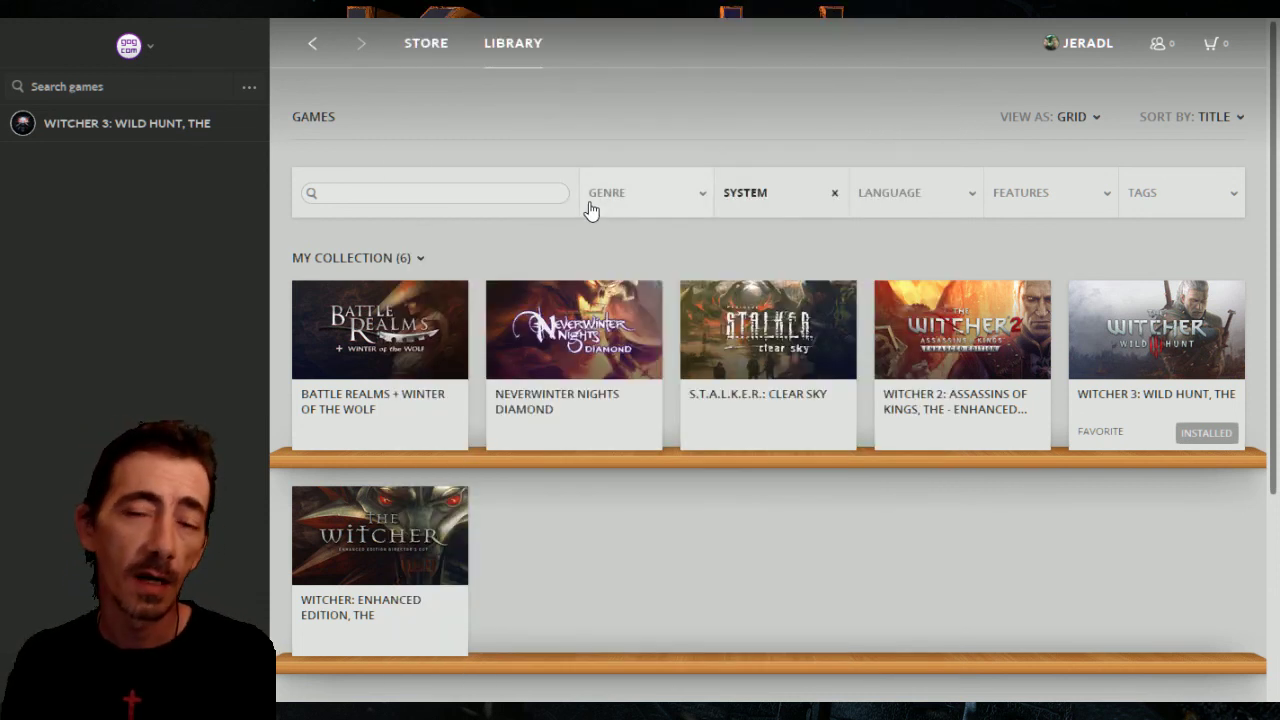